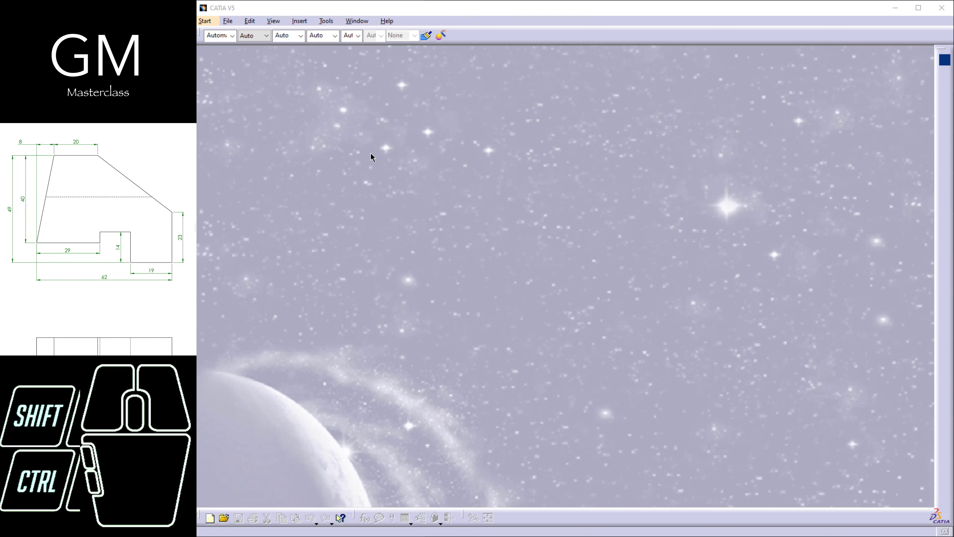
Create a new part document named Toturial11.
click(229, 21)
click(252, 33)
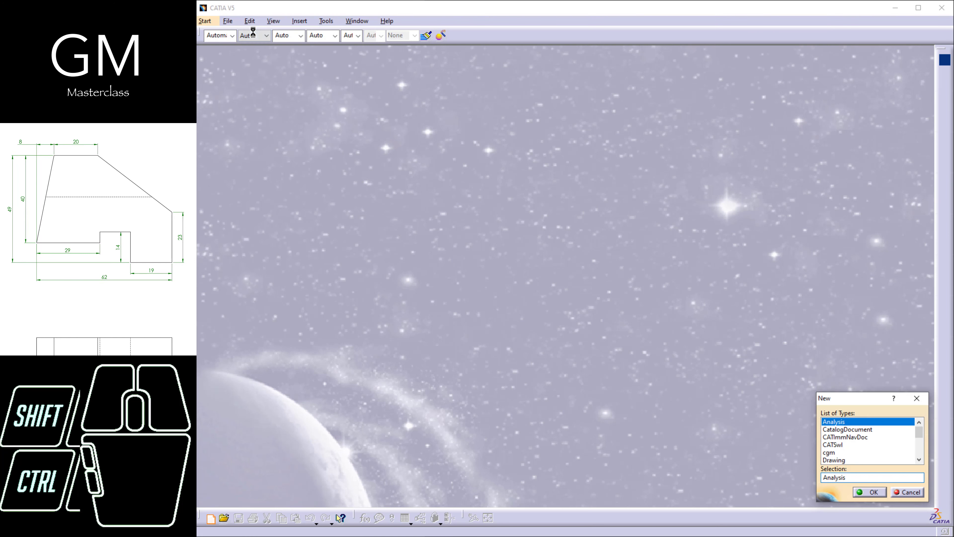
text(p)
key(Return)
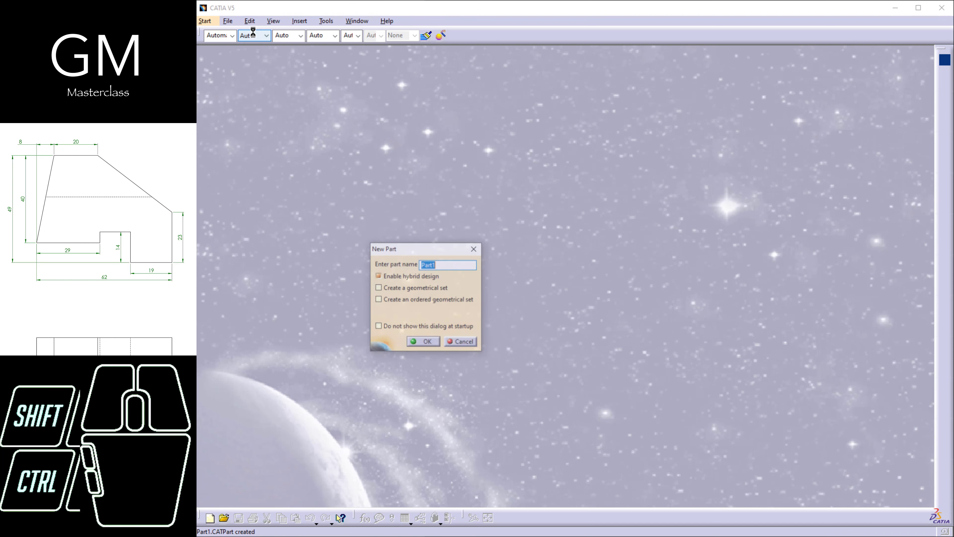
text(To)
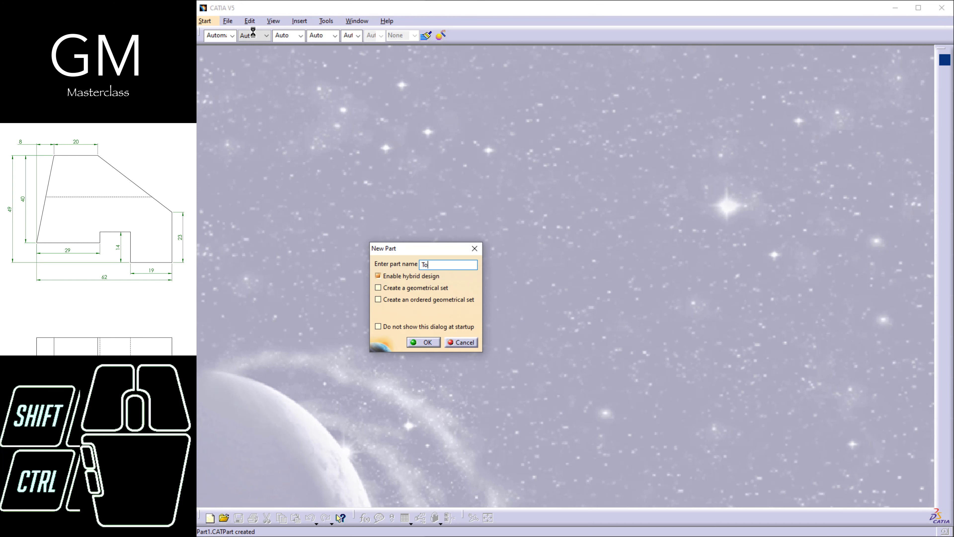
text(turial11)
key(Return)
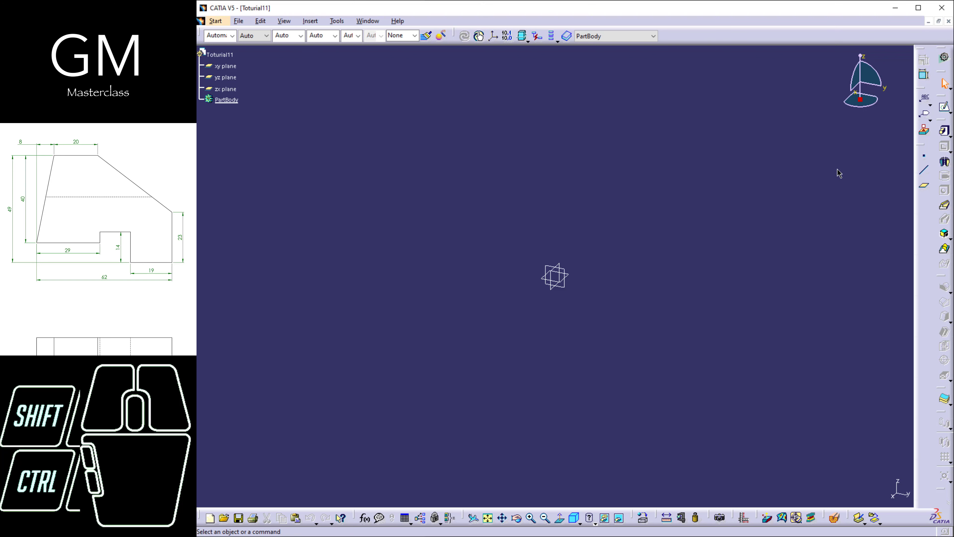
Start a sketch on the zx plane.
click(944, 112)
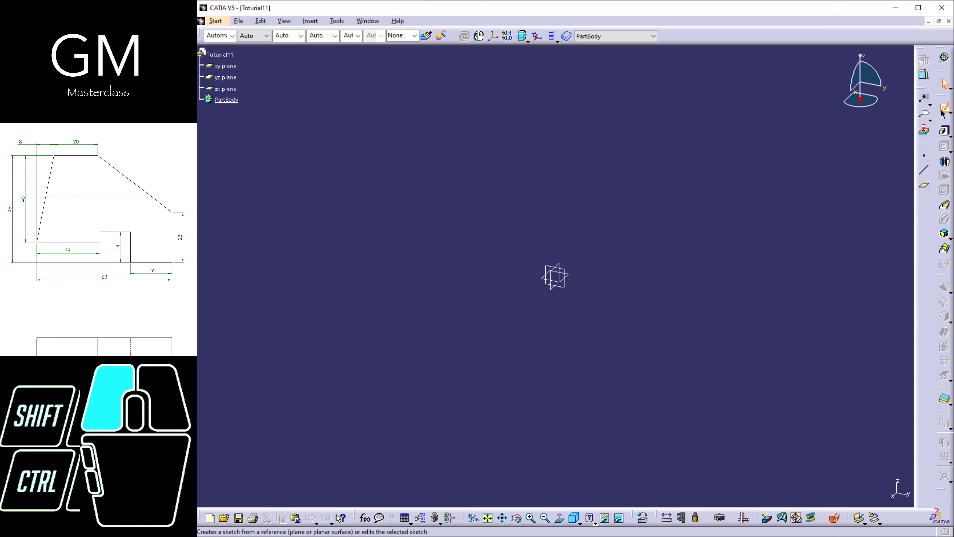
click(551, 289)
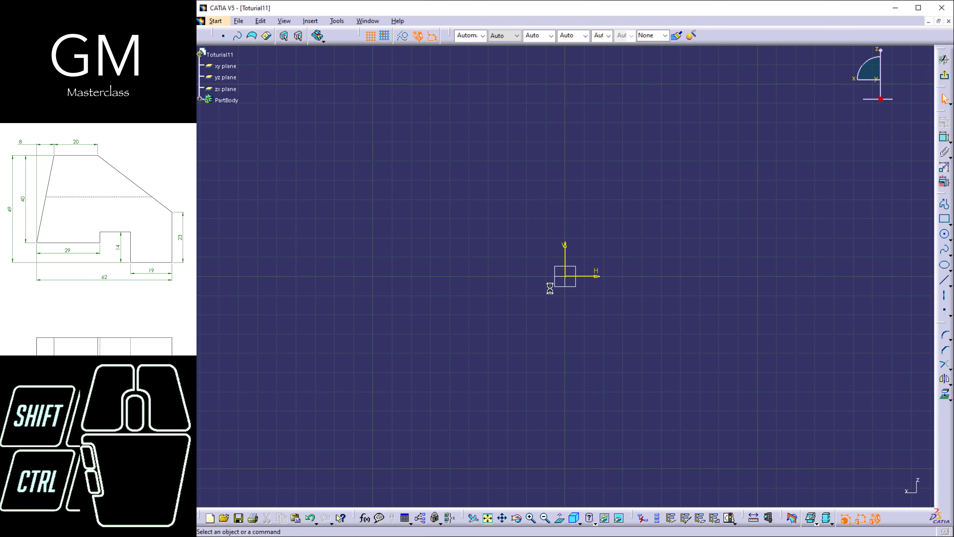
mouse_move(603, 305)
middle_down()
mouse_move(619, 312)
mouse_move(624, 298)
mouse_move(584, 274)
middle_up()
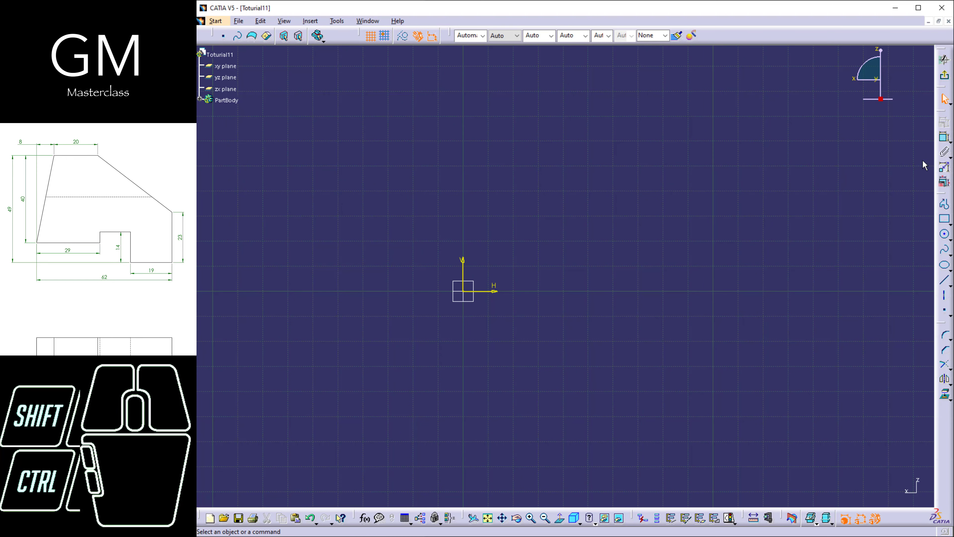
Sketch a closed nine-line profile from the origin, about 149 mm wide and 124 mm high, with slanted upper sides and a stepped notch underneath.
click(944, 207)
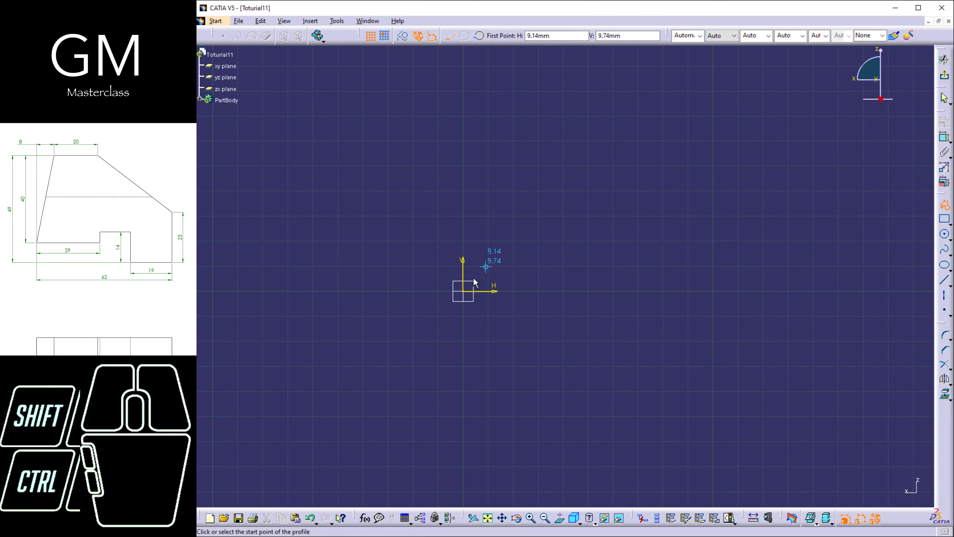
click(463, 291)
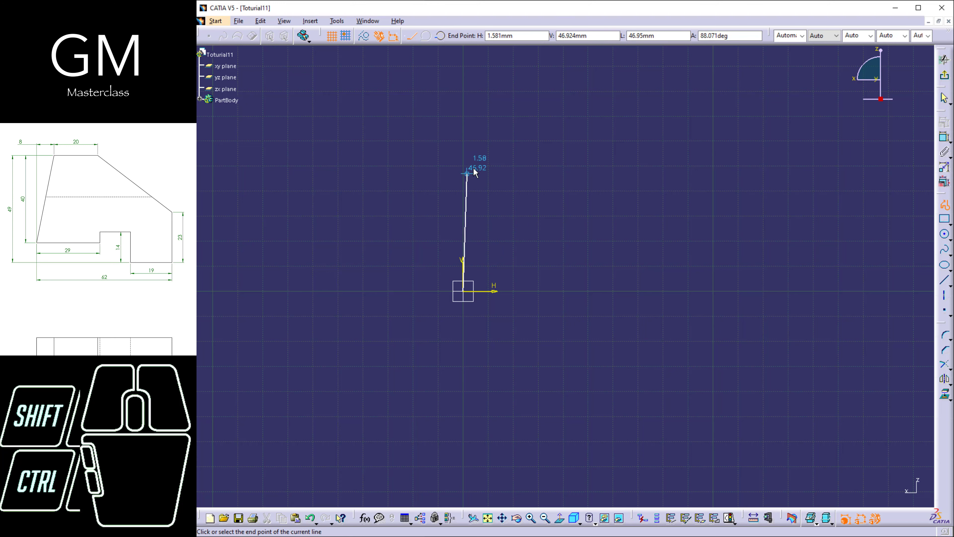
click(558, 84)
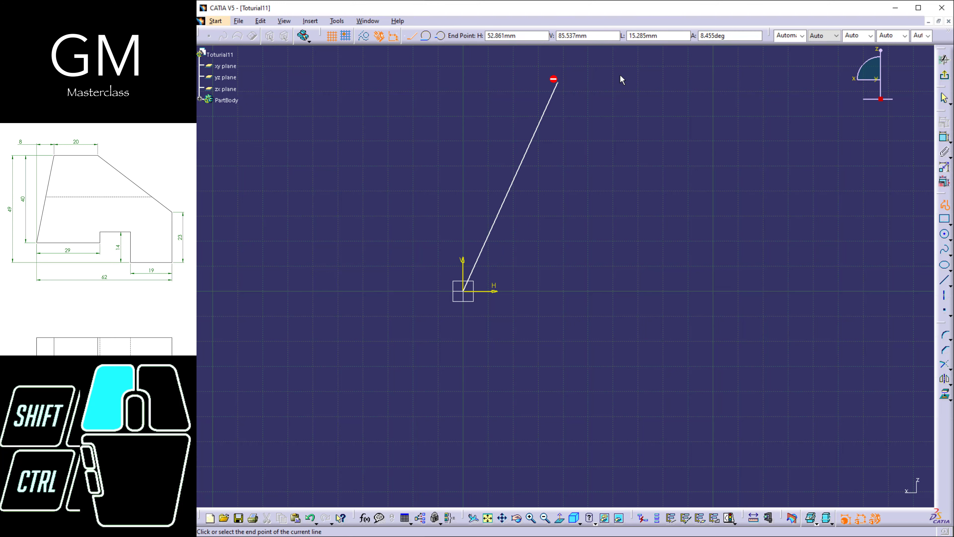
click(680, 83)
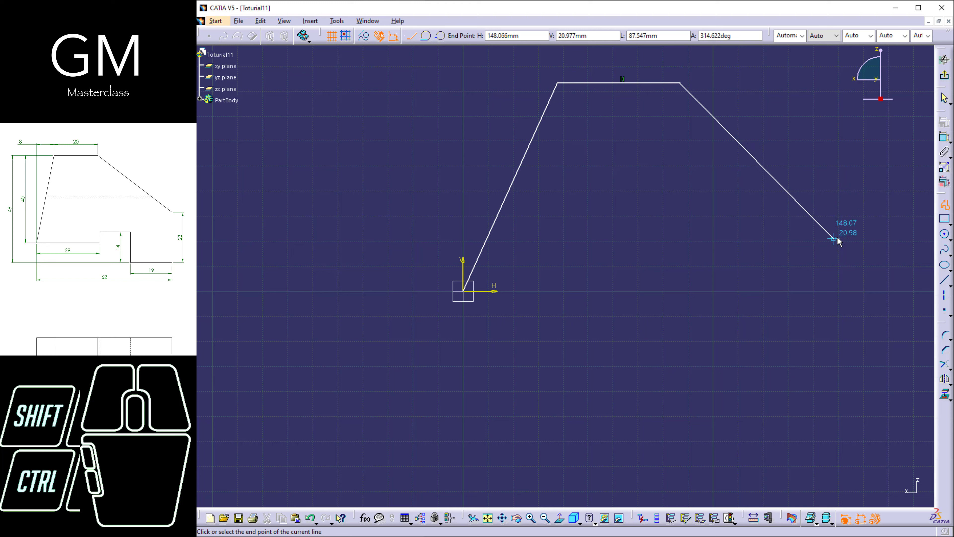
click(837, 242)
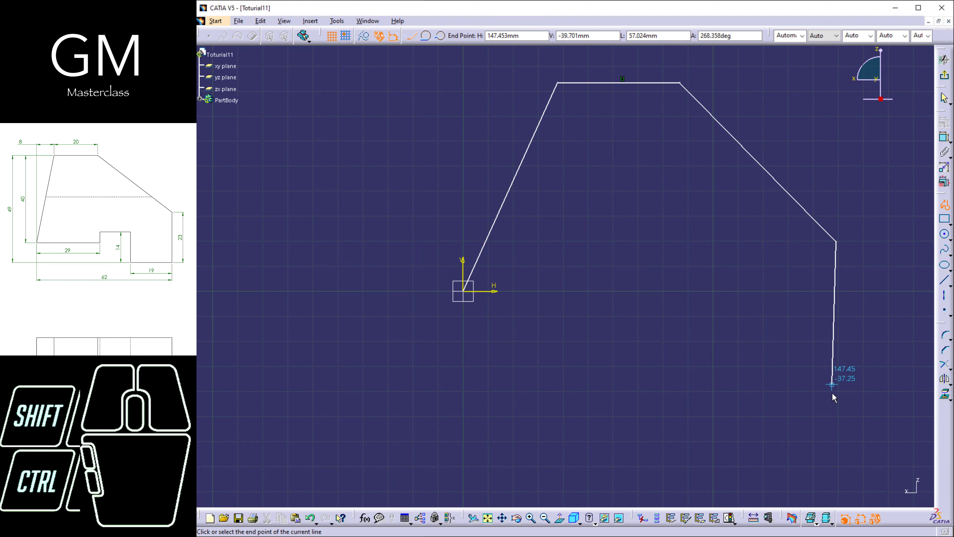
click(836, 393)
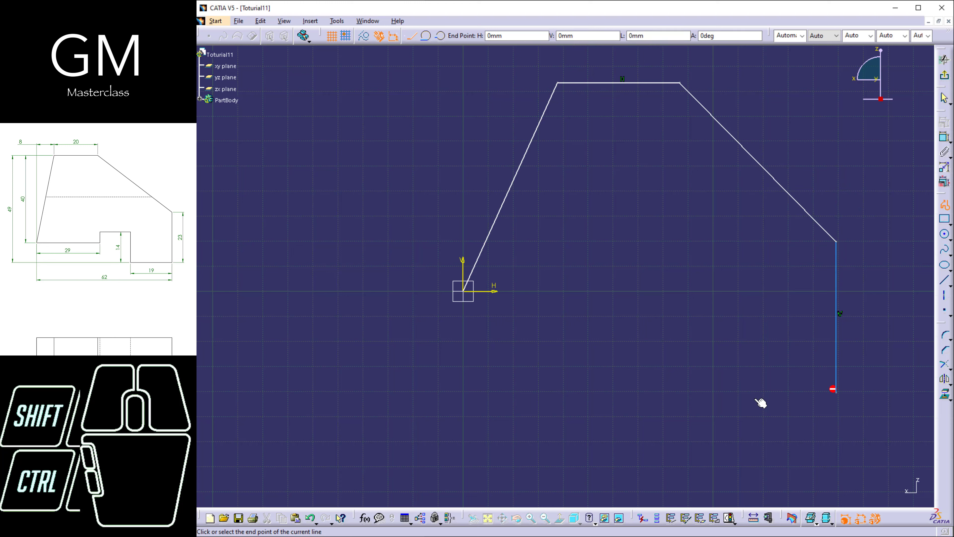
click(724, 393)
click(724, 251)
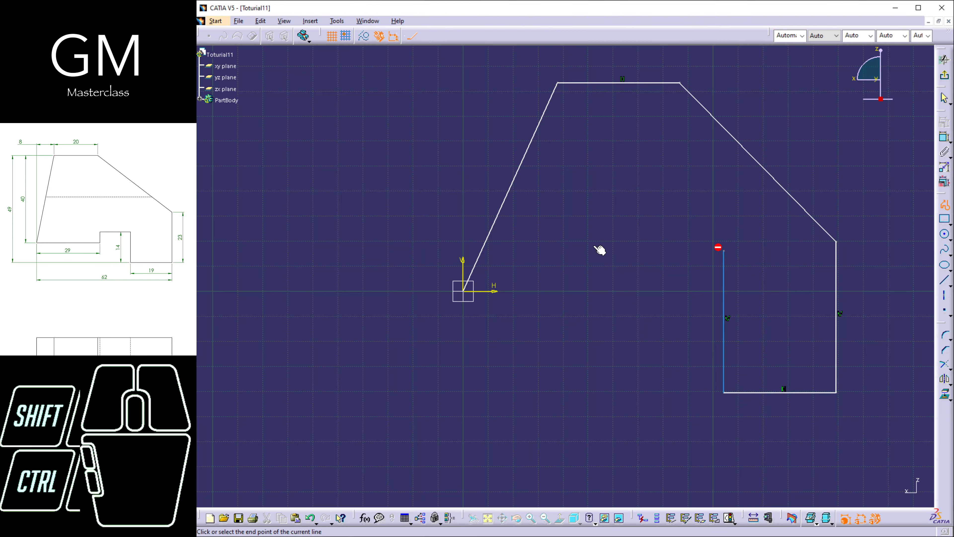
click(586, 250)
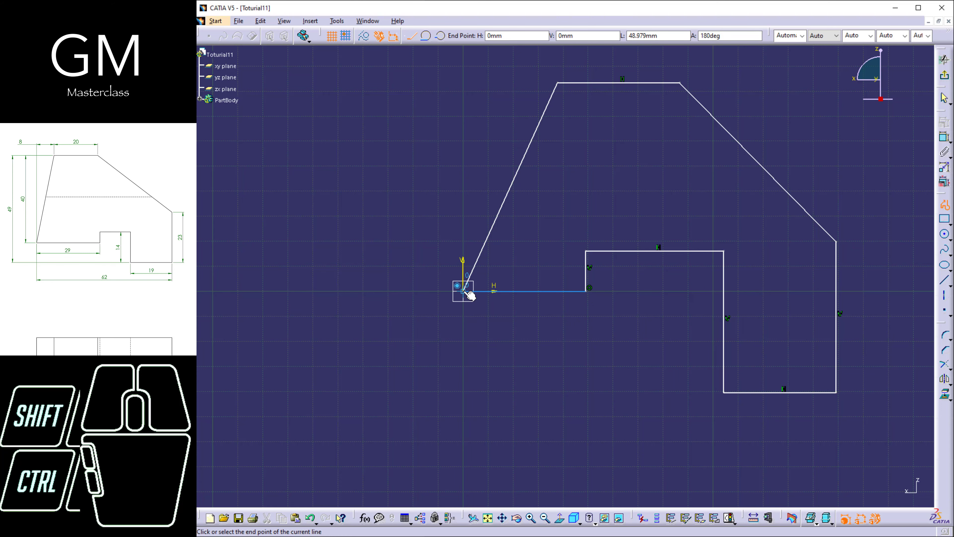
click(463, 291)
middle_drag(611, 189, 579, 209)
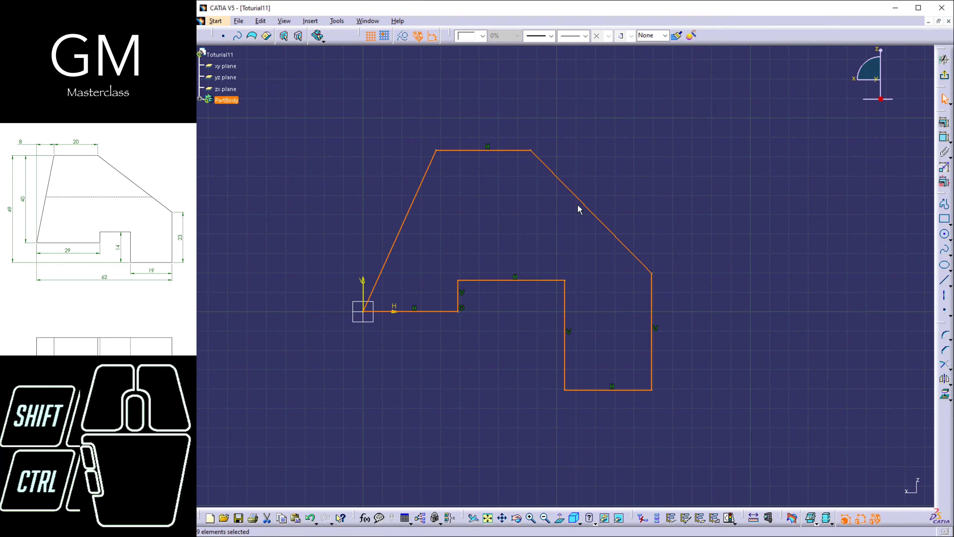
click(675, 175)
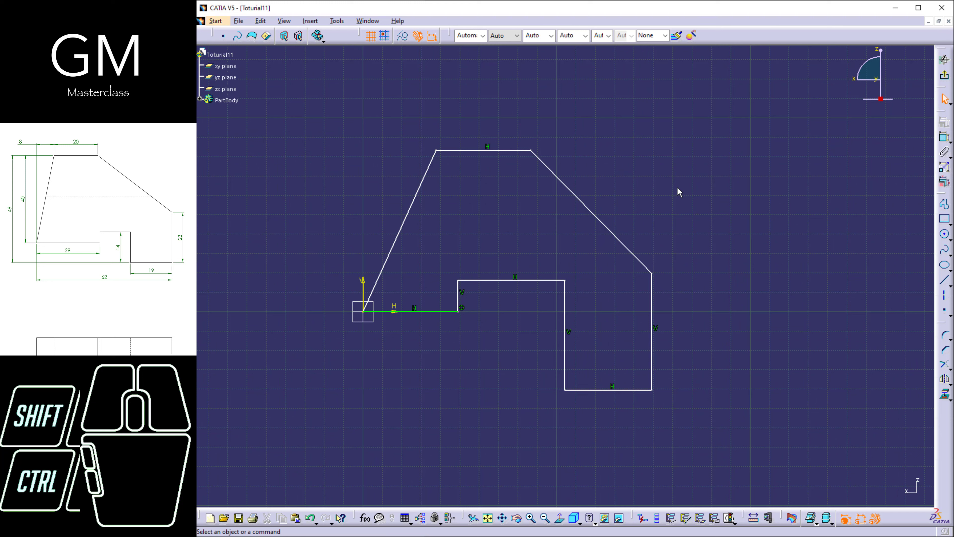
Dimension the length of the profile's top horizontal edge.
click(946, 140)
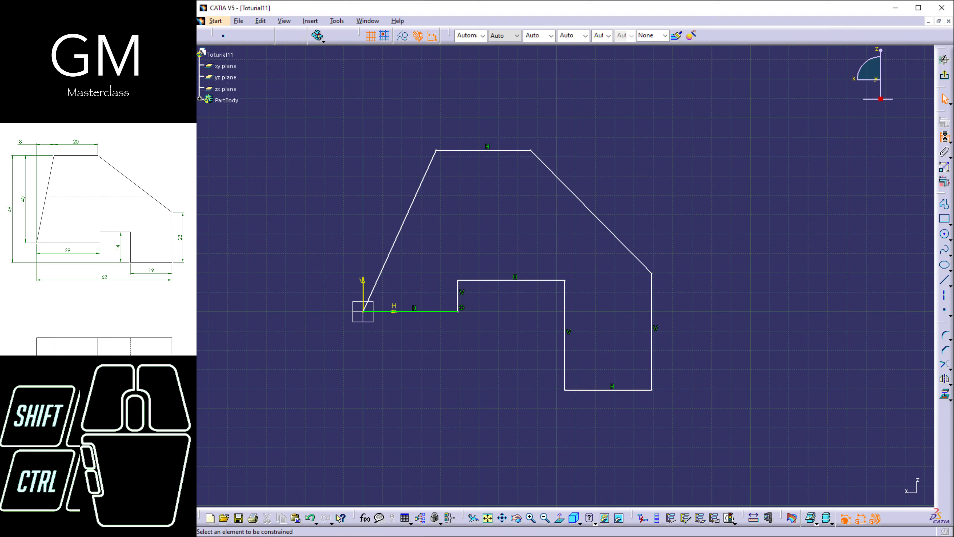
click(481, 151)
click(476, 130)
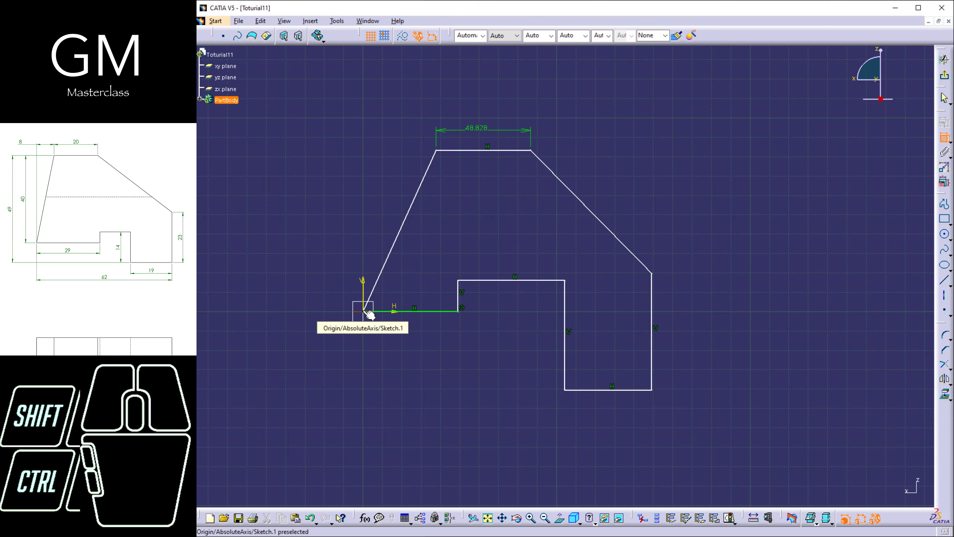
click(367, 312)
key(Escape)
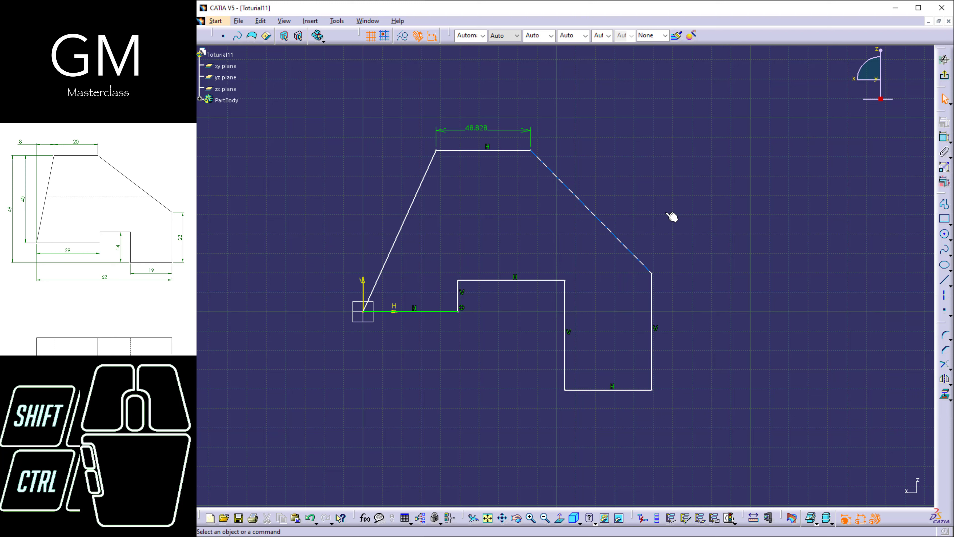
Dimension the horizontal distance between the origin and the left end of the top edge.
click(945, 137)
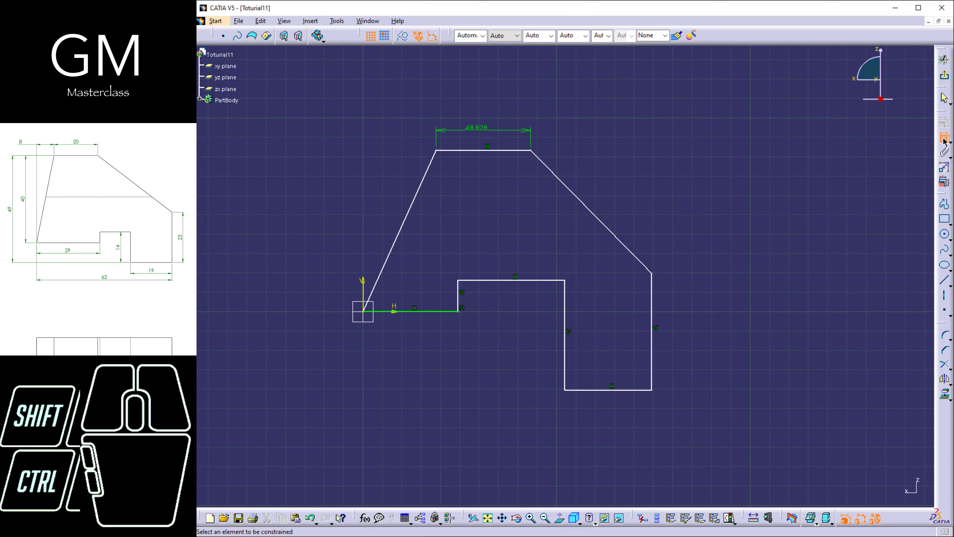
click(363, 312)
click(436, 151)
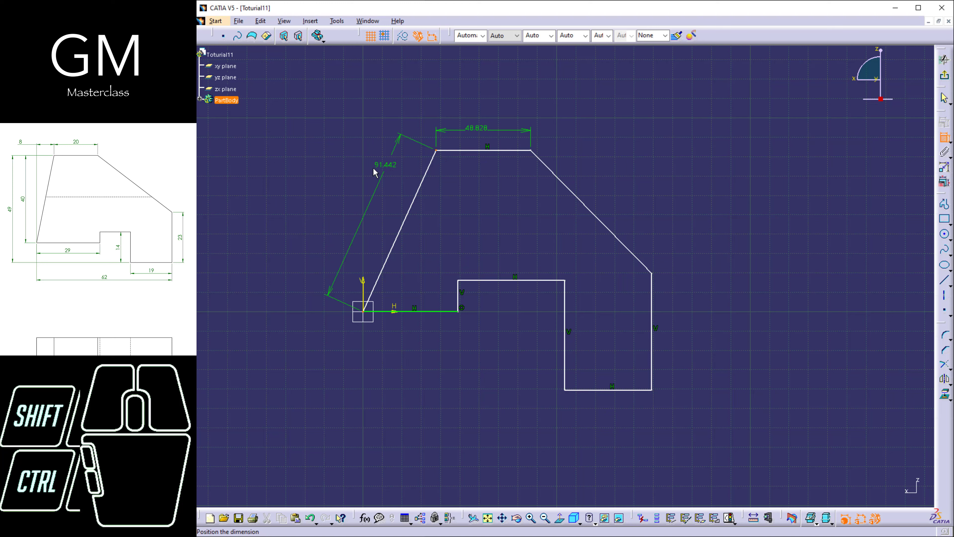
right_click(374, 173)
click(398, 193)
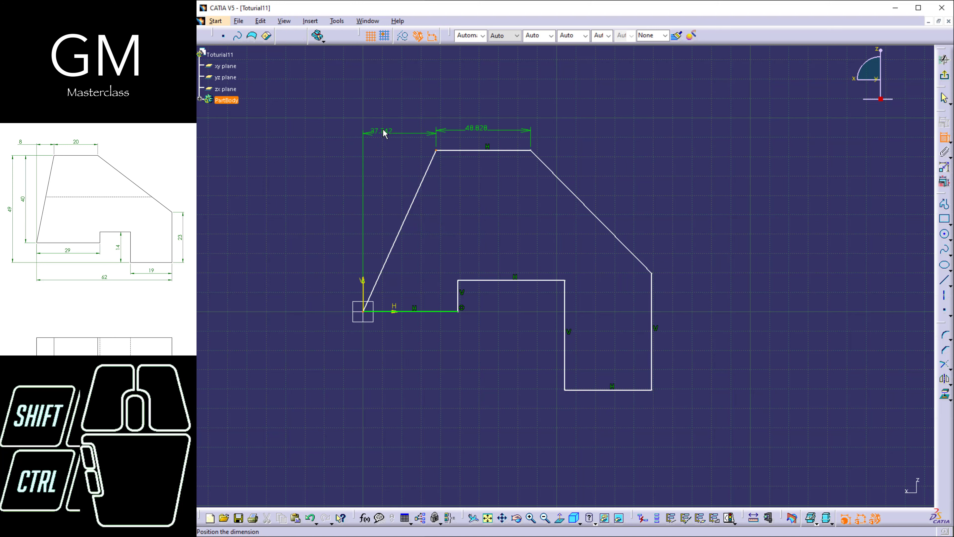
click(393, 132)
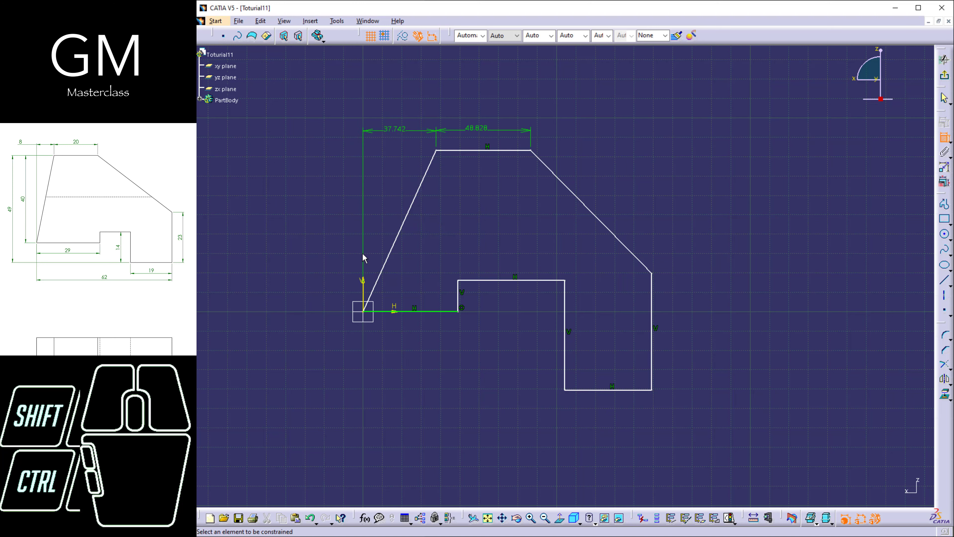
Dimension the vertical distance between the lower-left horizontal edge and the top edge.
click(433, 312)
click(461, 151)
click(327, 183)
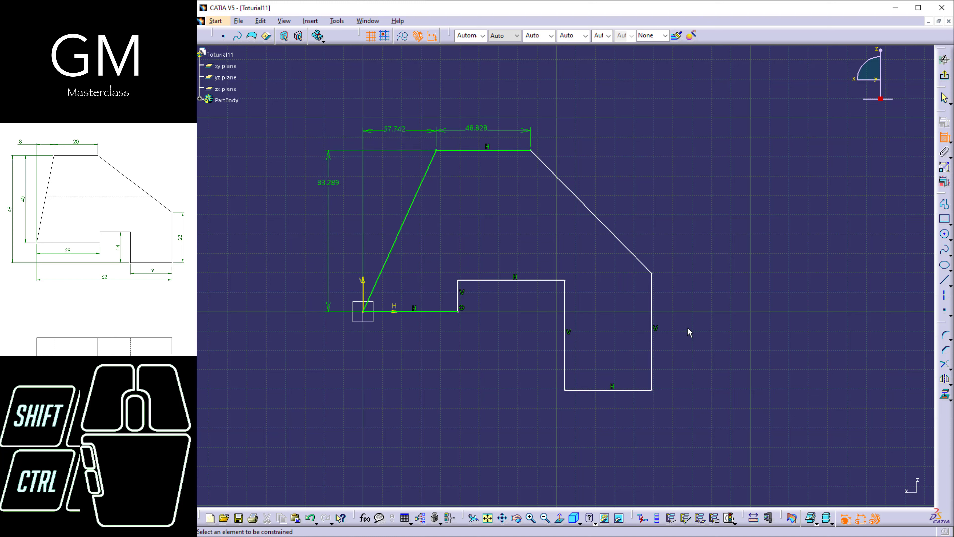
Dimension the lengths of the outer right vertical edge and the lowest horizontal edge.
click(652, 305)
click(675, 307)
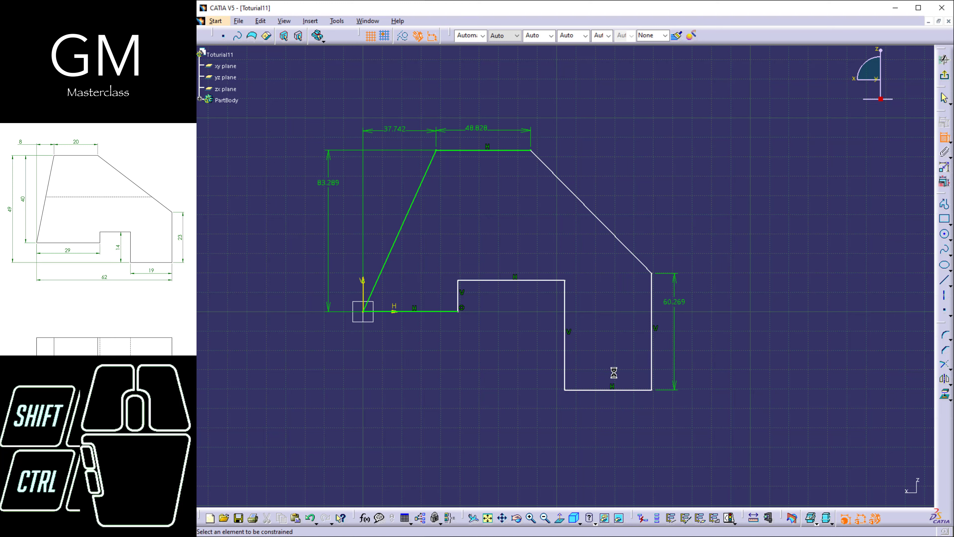
click(616, 390)
click(601, 401)
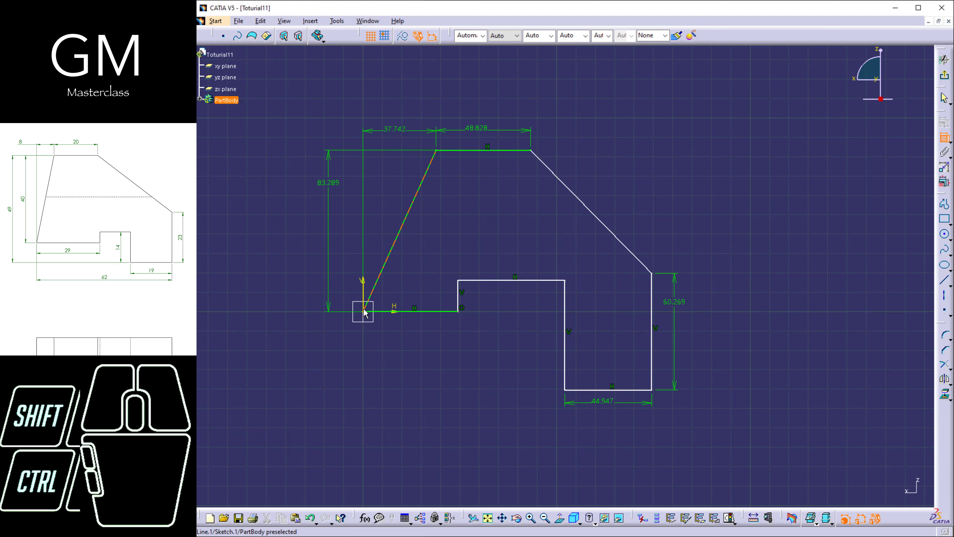
Dimension the horizontal span from the origin to the notch and the length of the notch's right vertical edge.
click(455, 311)
click(413, 335)
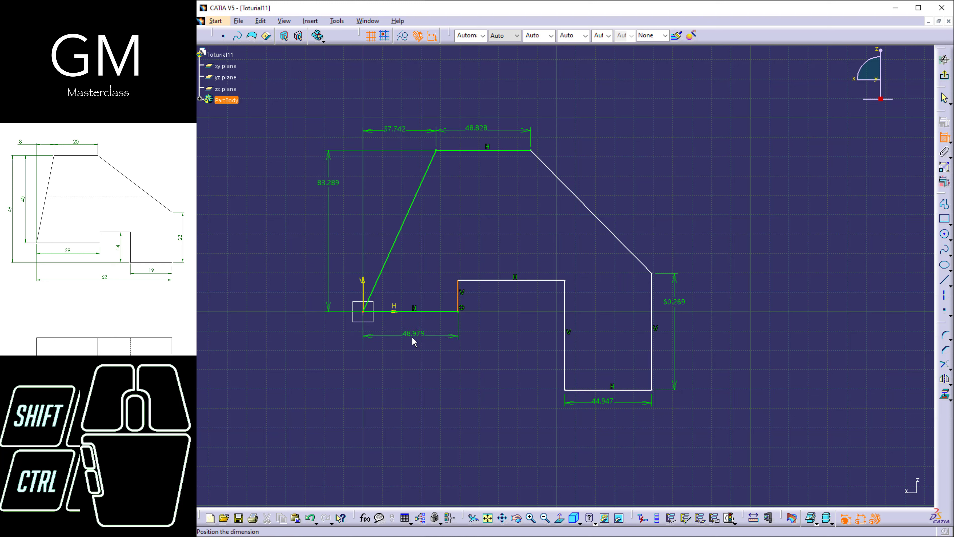
click(566, 315)
click(533, 322)
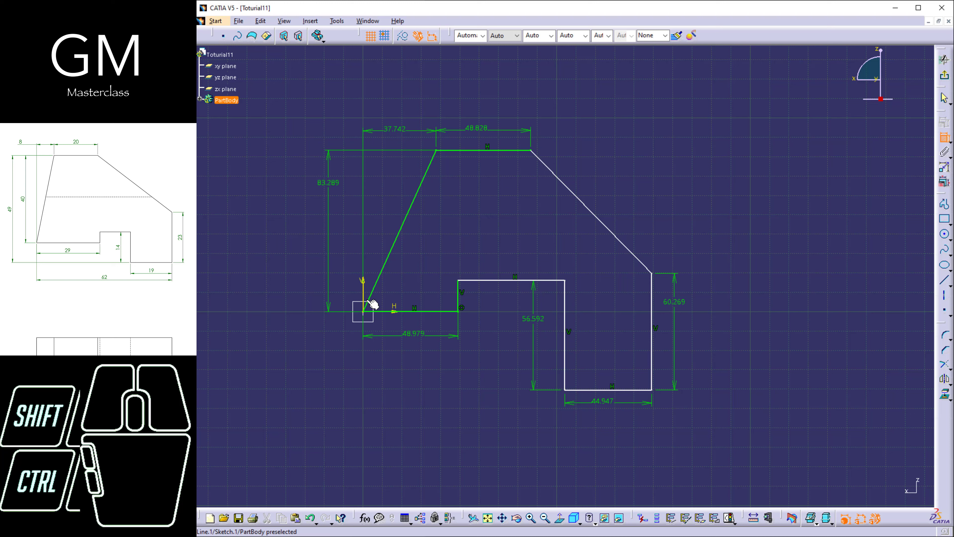
Dimension the overall width from the origin to the right edge and the overall height between the lowest and top edges.
click(364, 311)
click(652, 334)
click(539, 431)
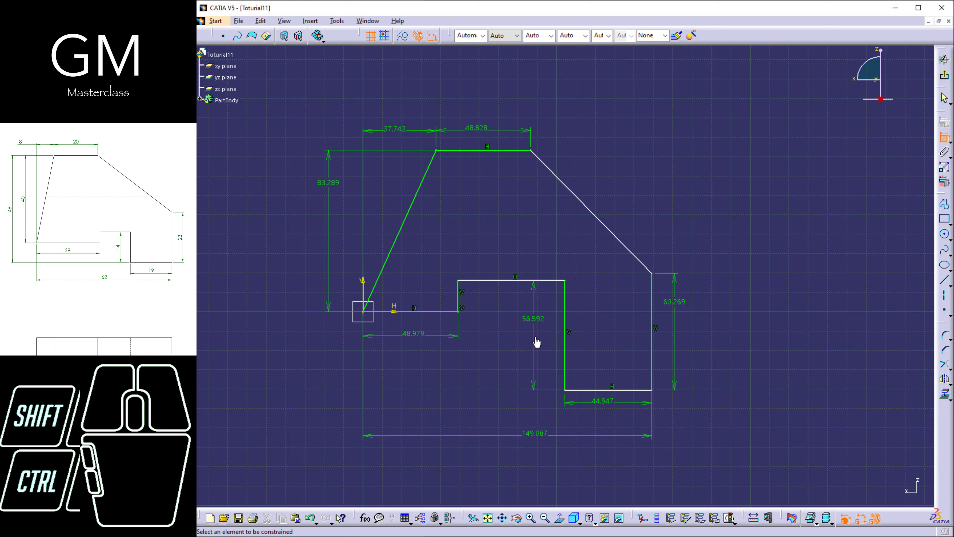
click(586, 391)
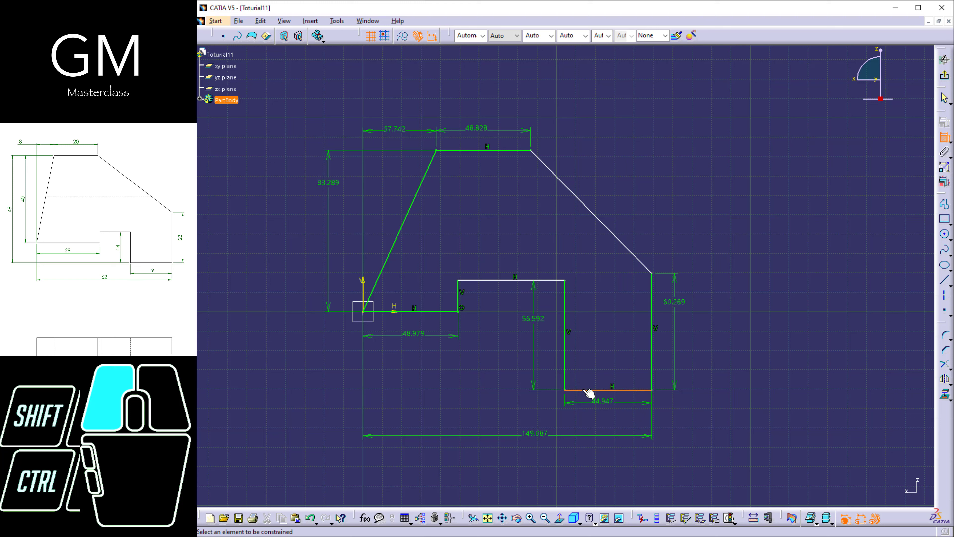
click(475, 151)
click(284, 240)
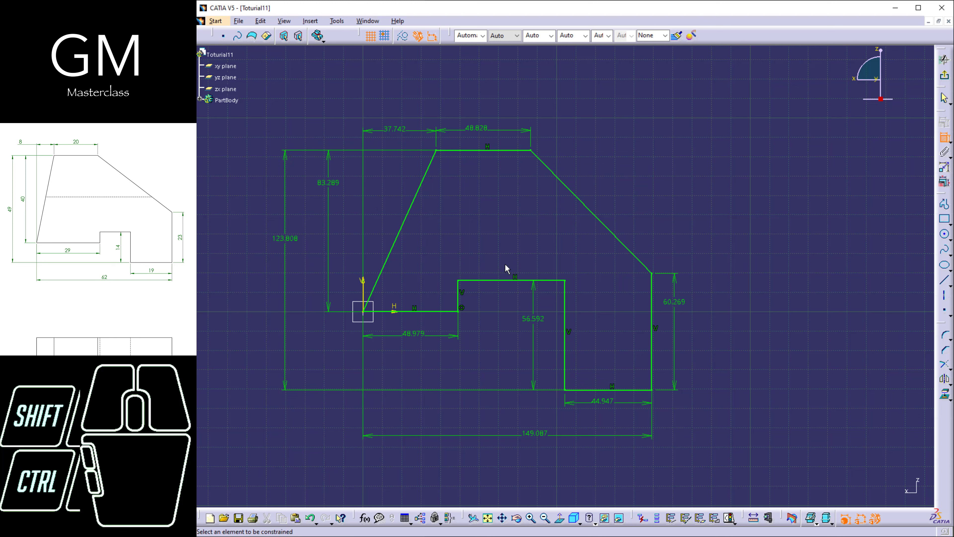
Edit the sketch constraints together, setting the overall height to 49 mm and the overall width to 62 mm.
click(944, 182)
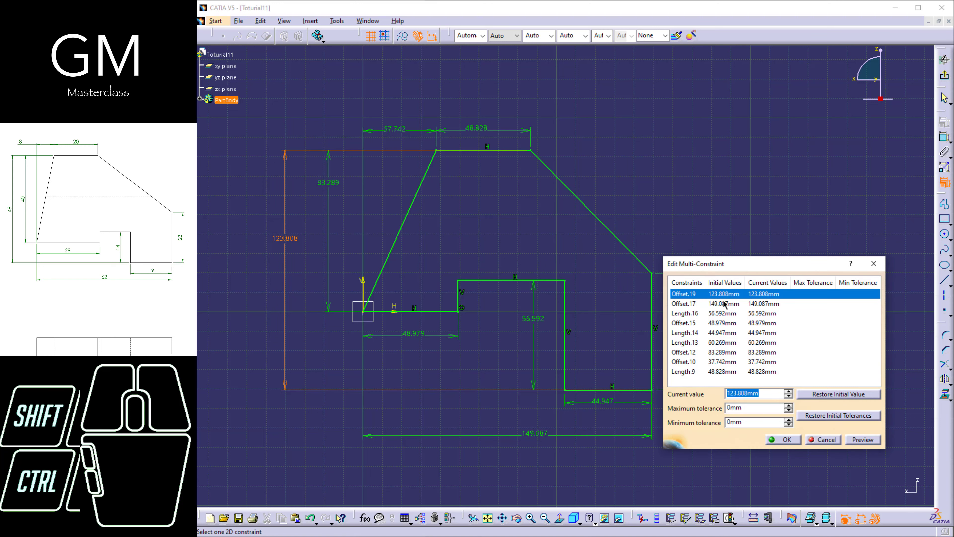
click(724, 303)
click(723, 293)
text(49)
click(699, 304)
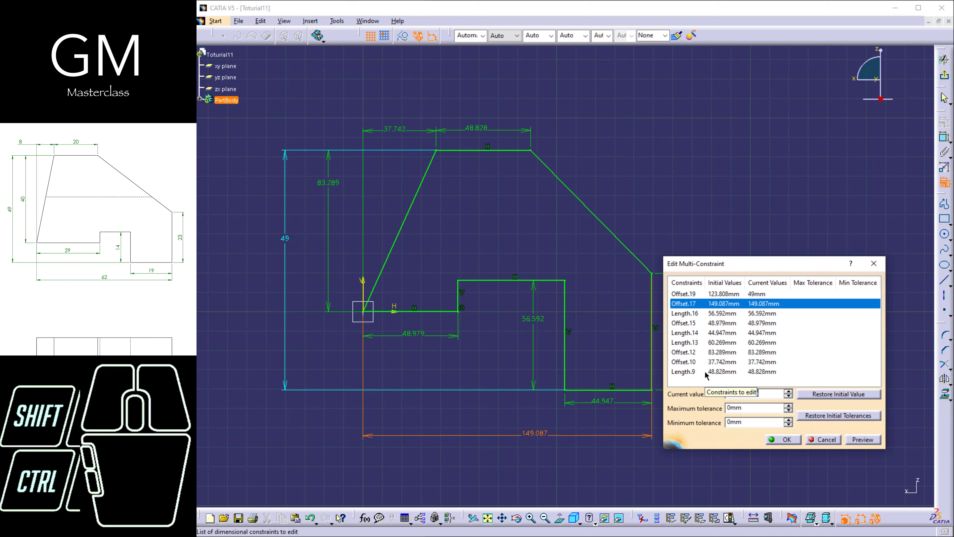
click(785, 313)
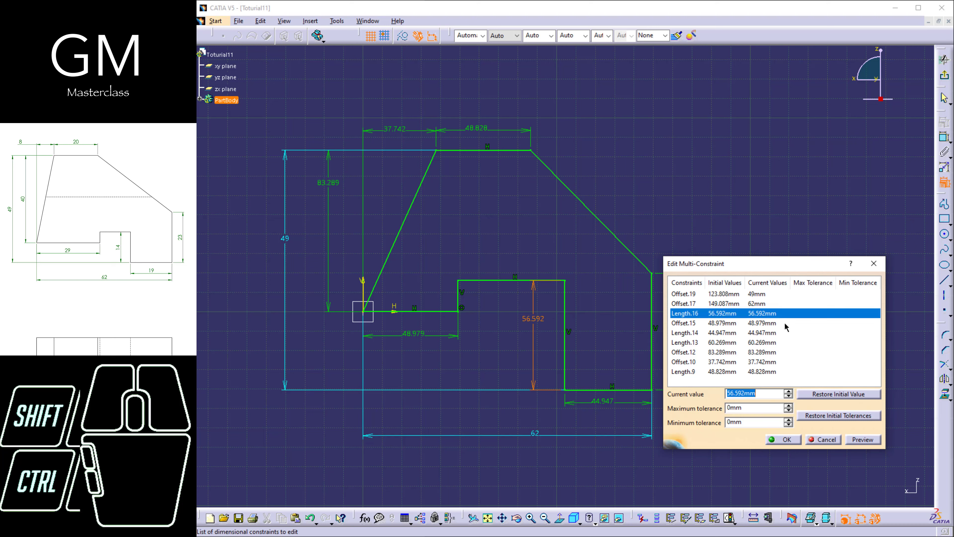
Set the notch's right vertical edge to 14 mm and the span from the origin to the notch to 29 mm.
text(14)
click(783, 324)
text(2)
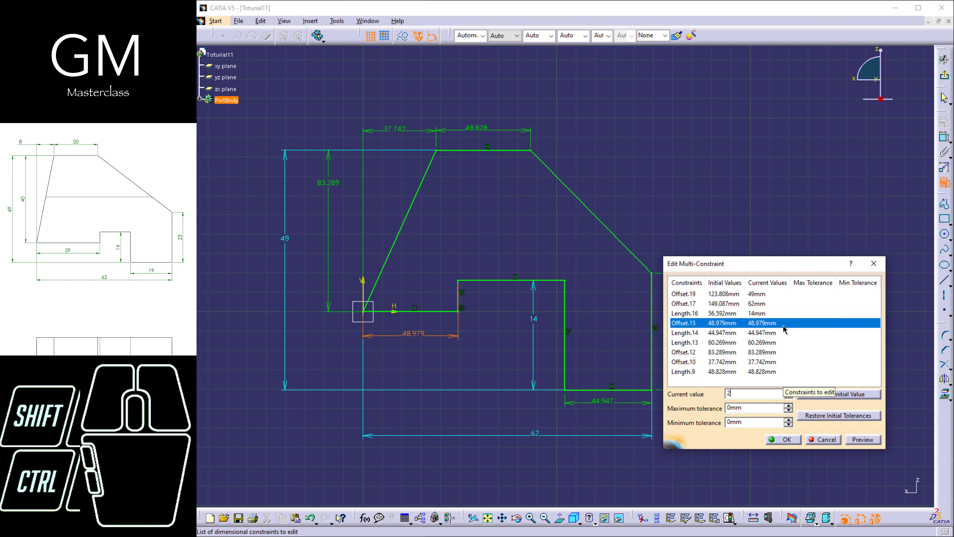
text(9)
Set the length of the lowest horizontal edge to 19 mm.
click(773, 333)
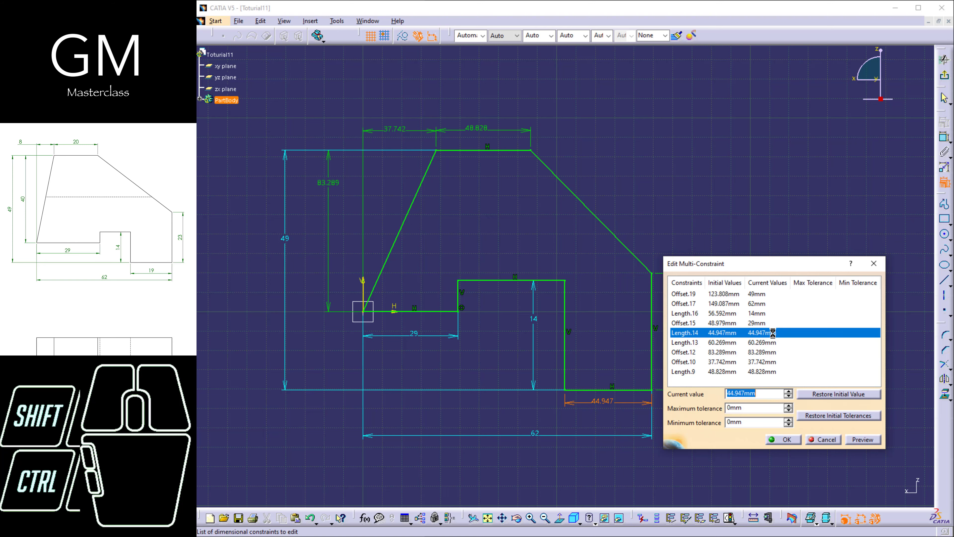
text(19)
click(770, 343)
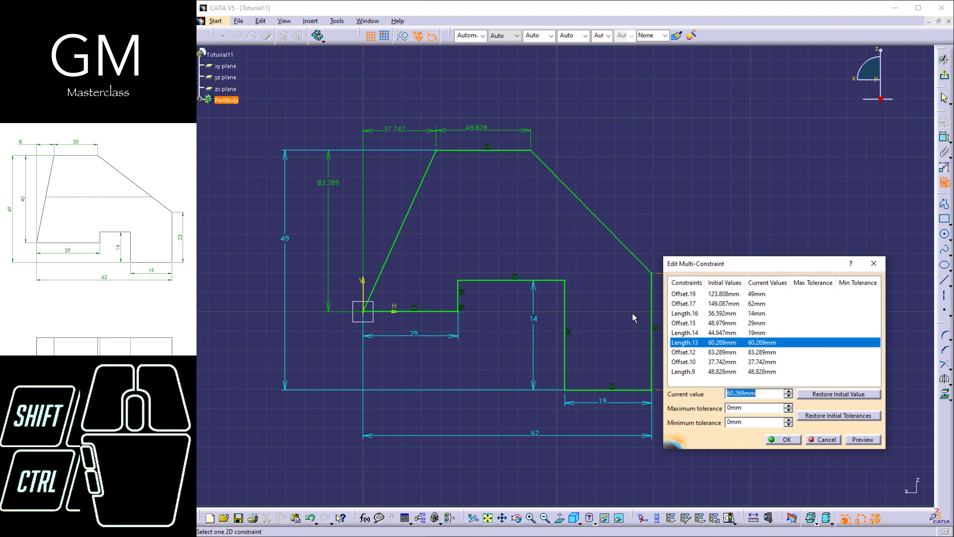
Set the length of the profile's right vertical edge to 26 mm.
mouse_move(635, 315)
middle_down()
mouse_move(550, 300)
mouse_move(556, 310)
middle_up()
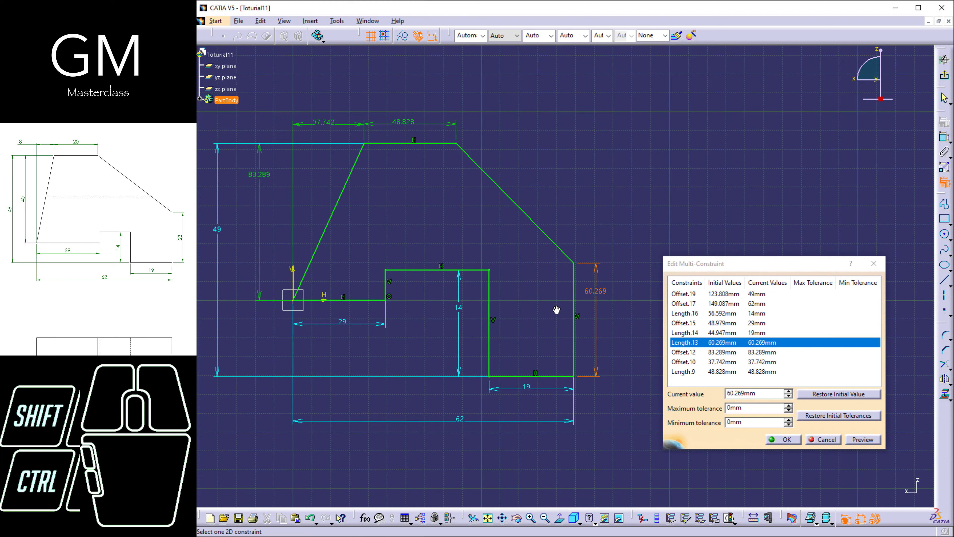
drag(765, 393, 580, 395)
text(26)
key(Return)
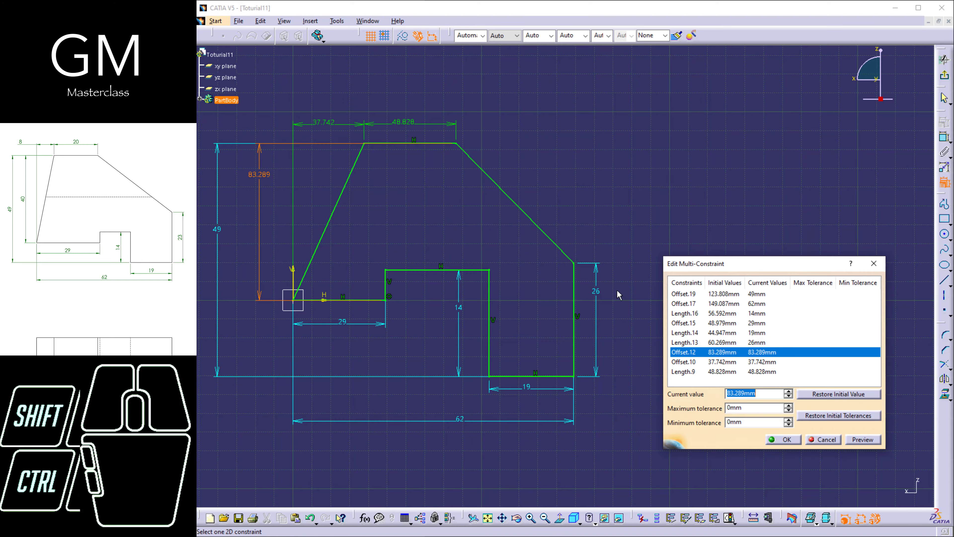
Locate the horizontal offset constraint between the origin and the top edge's start by reframing the sketch on it.
mouse_move(372, 217)
middle_down()
mouse_move(422, 304)
mouse_move(506, 296)
mouse_move(516, 304)
middle_up()
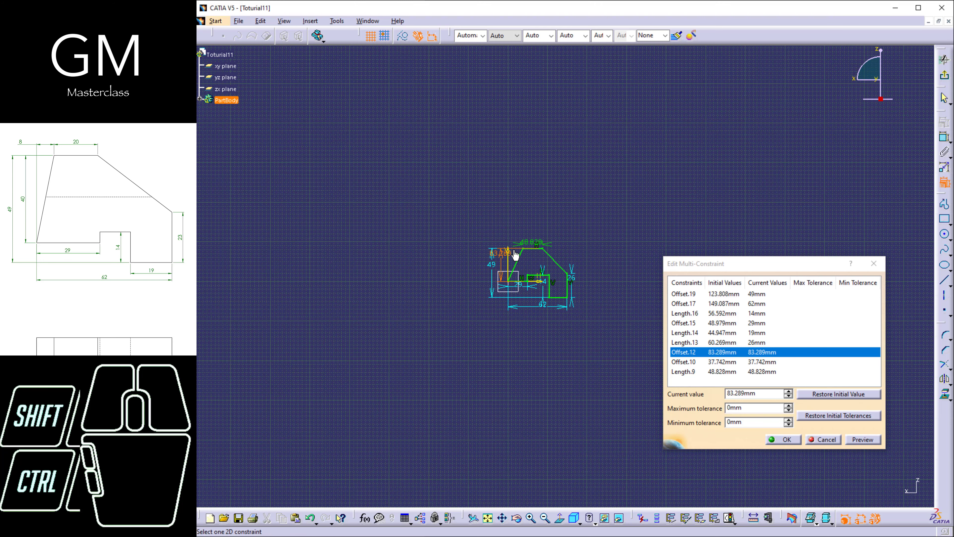
mouse_move(516, 257)
middle_down()
mouse_move(492, 212)
mouse_move(479, 224)
mouse_move(422, 198)
mouse_move(477, 250)
mouse_move(504, 246)
middle_up()
right_click(480, 230)
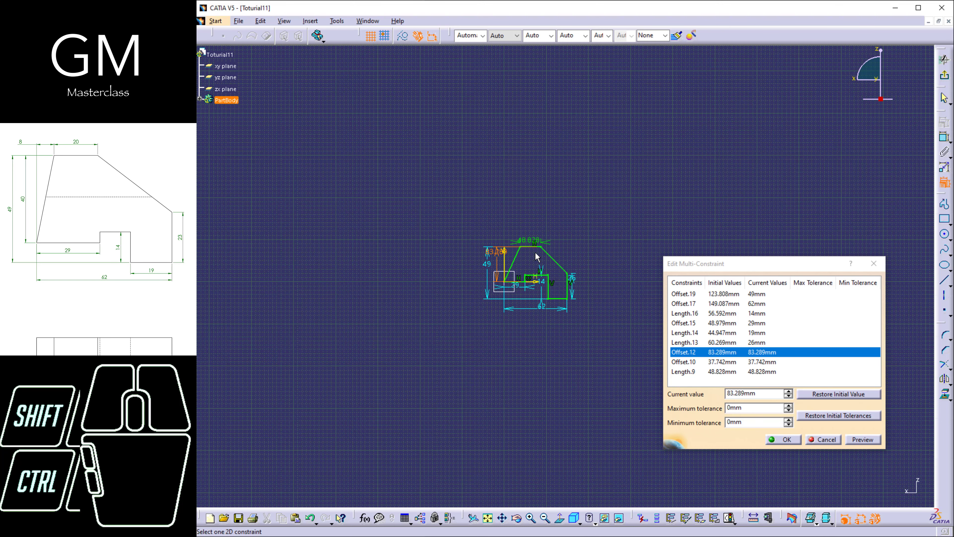
middle_click(590, 274)
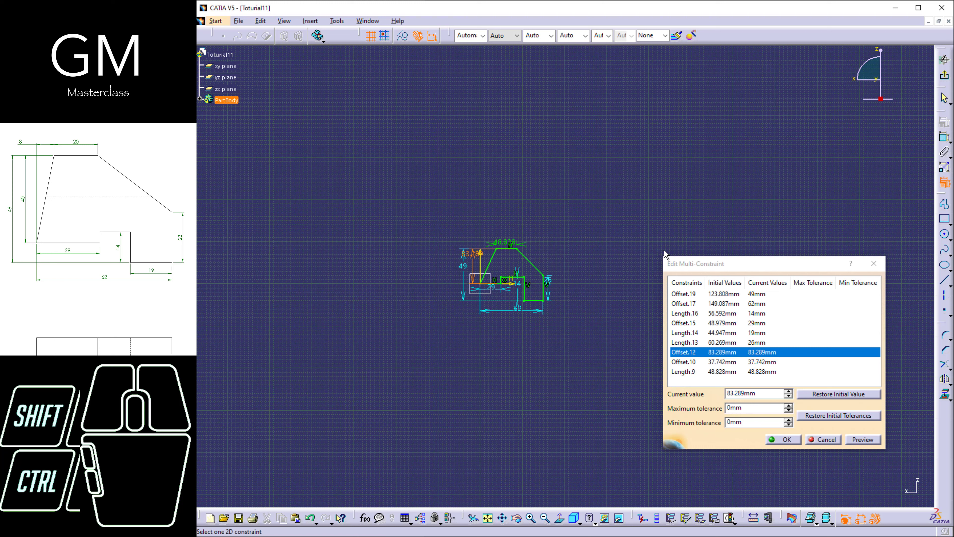
click(746, 362)
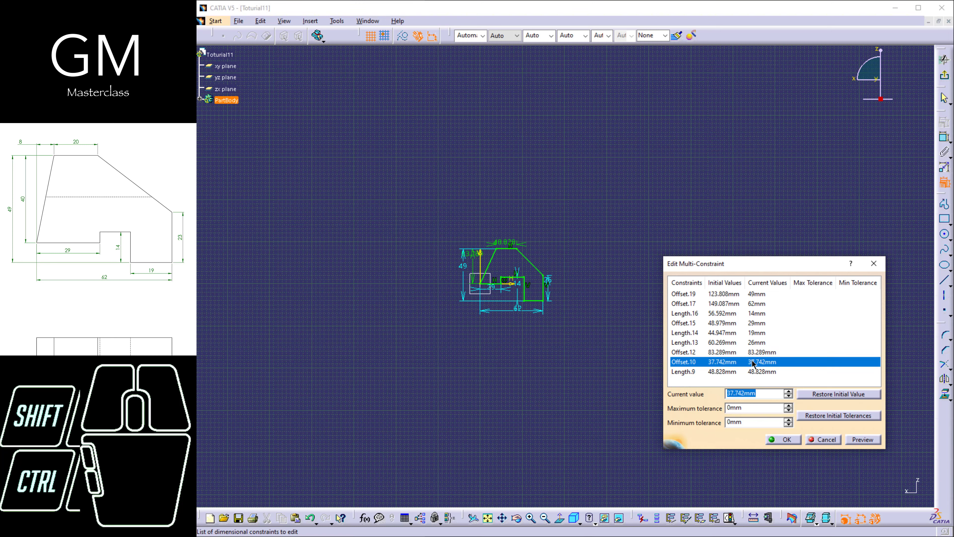
right_click(752, 362)
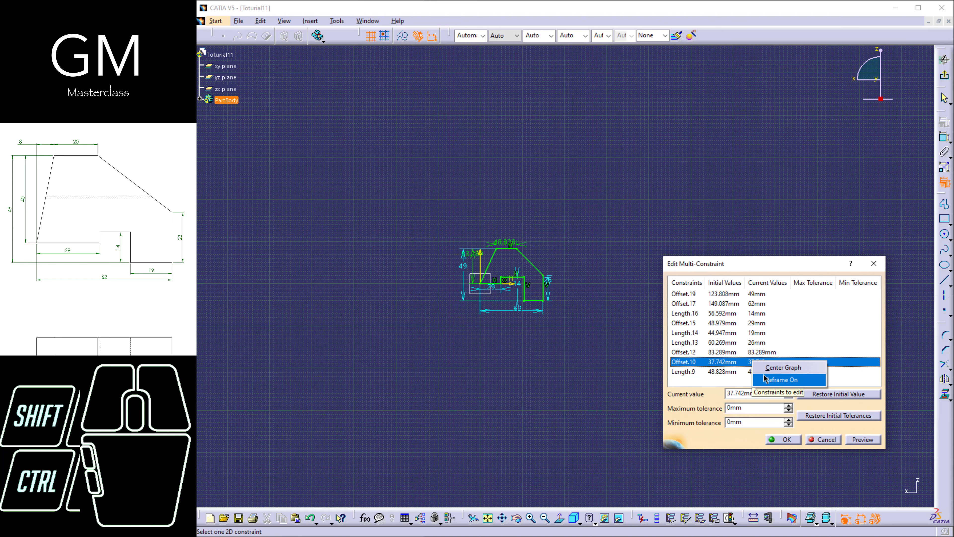
click(770, 380)
mouse_move(547, 248)
middle_down()
mouse_move(526, 219)
mouse_move(592, 334)
mouse_move(581, 294)
mouse_move(558, 315)
mouse_move(563, 301)
middle_up()
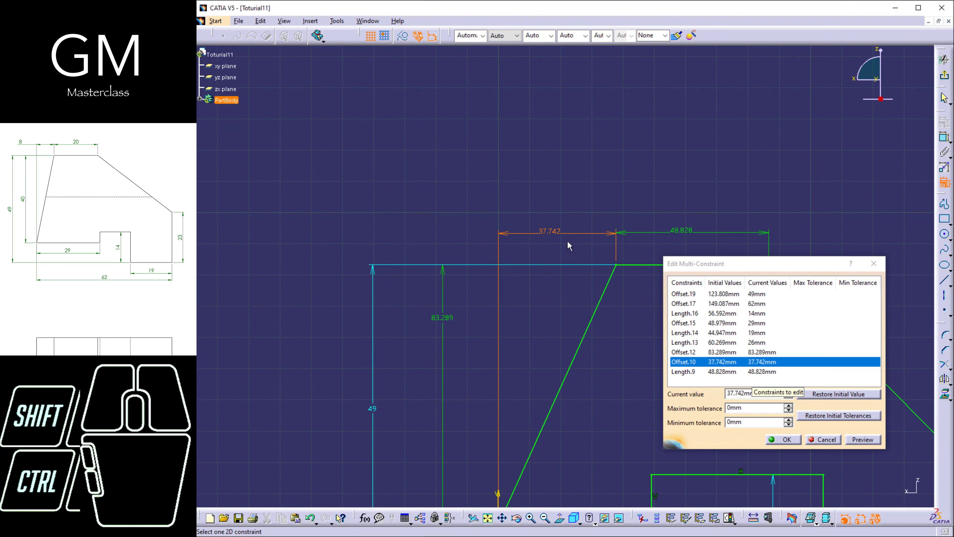
mouse_move(568, 241)
middle_down()
mouse_move(575, 264)
mouse_move(495, 214)
middle_up()
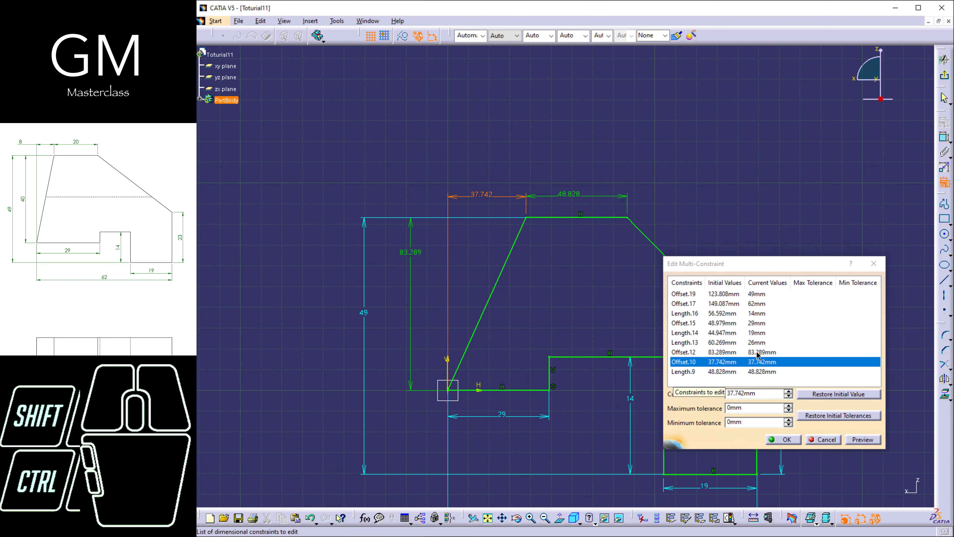
Set the height from the origin to the top edge to 40 mm and the top edge's horizontal offset to 8 mm.
click(757, 352)
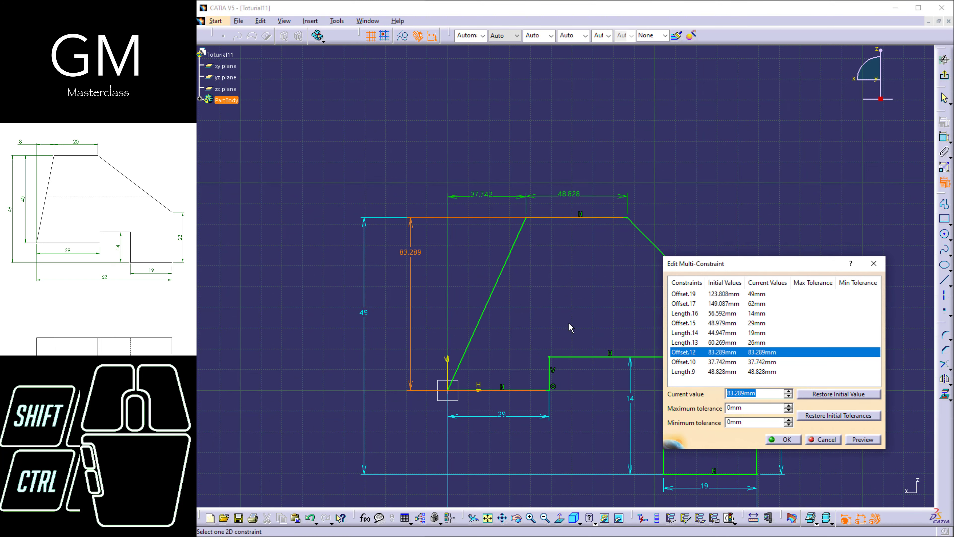
text(40)
click(702, 362)
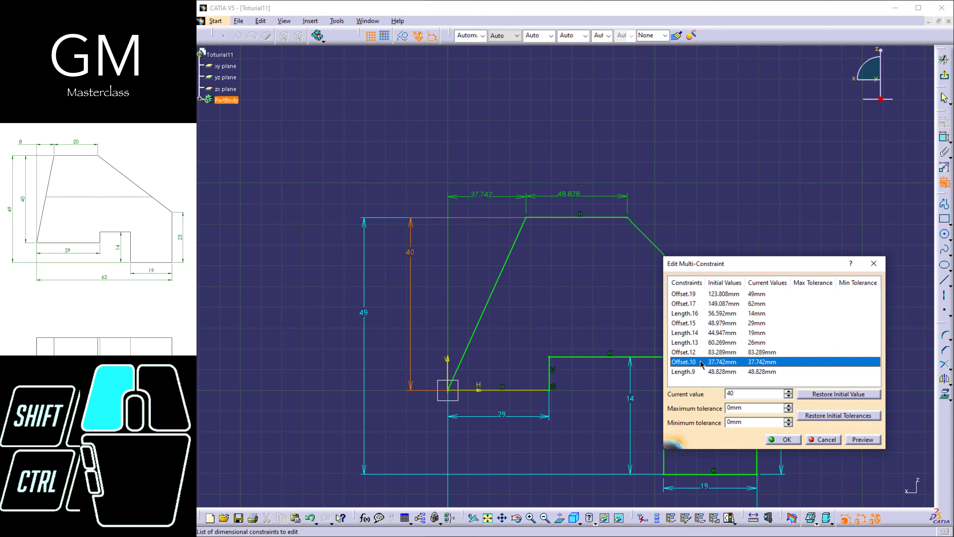
text(8)
Set the top edge's length to 20 mm and apply all the edited constraint values to the profile.
click(839, 372)
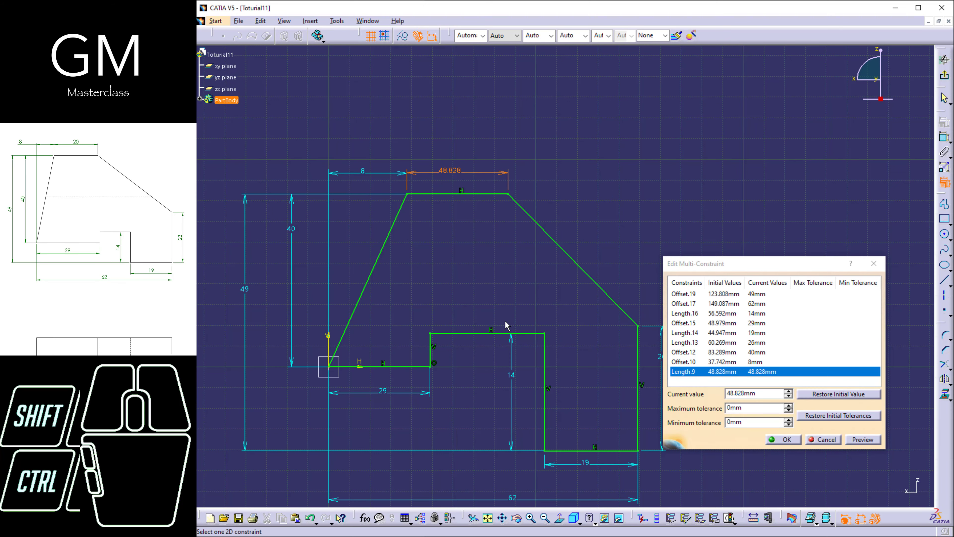
drag(766, 394, 552, 392)
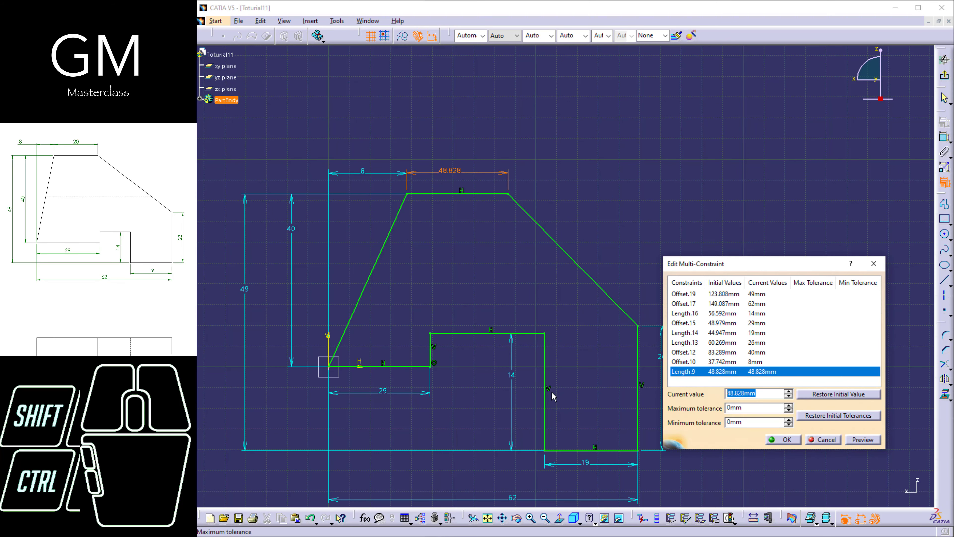
text(20)
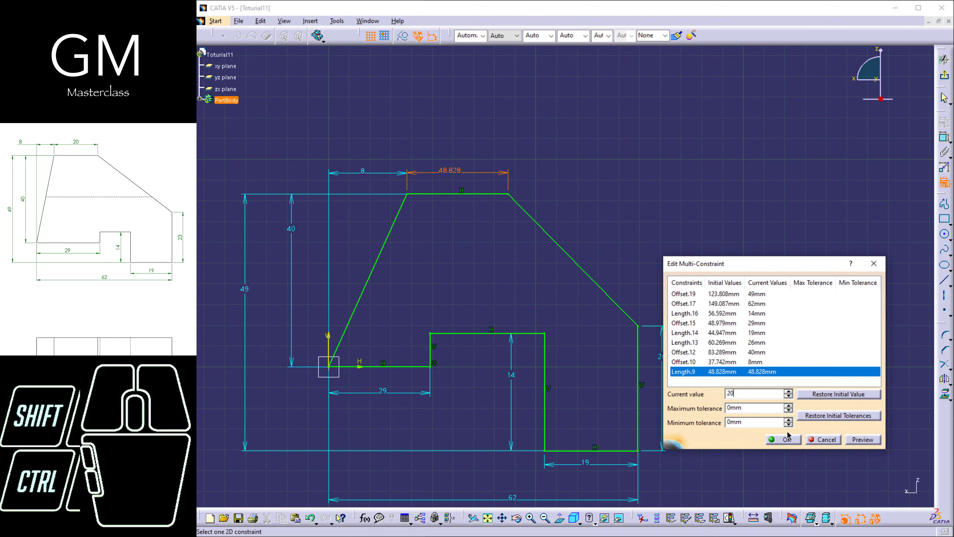
click(789, 352)
click(805, 323)
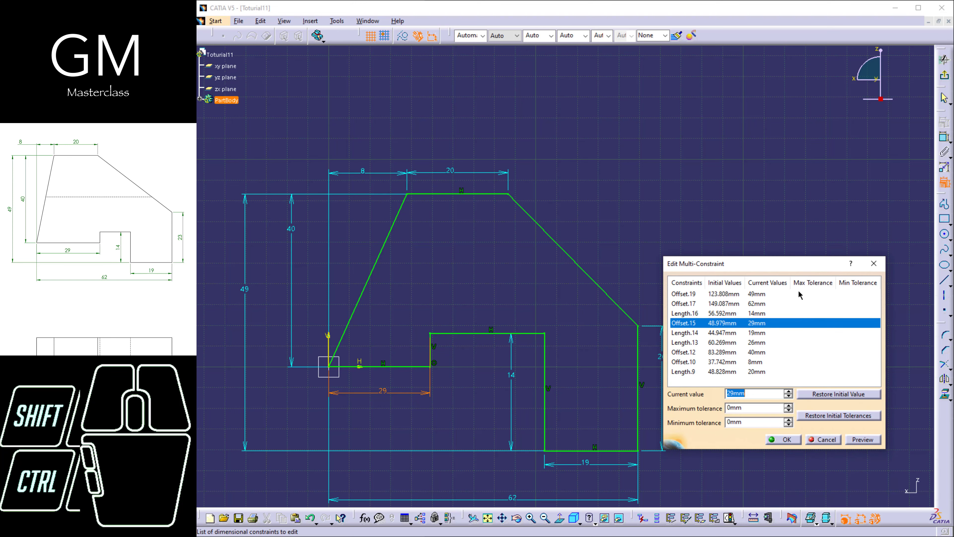
scroll(404, 346, down, 2)
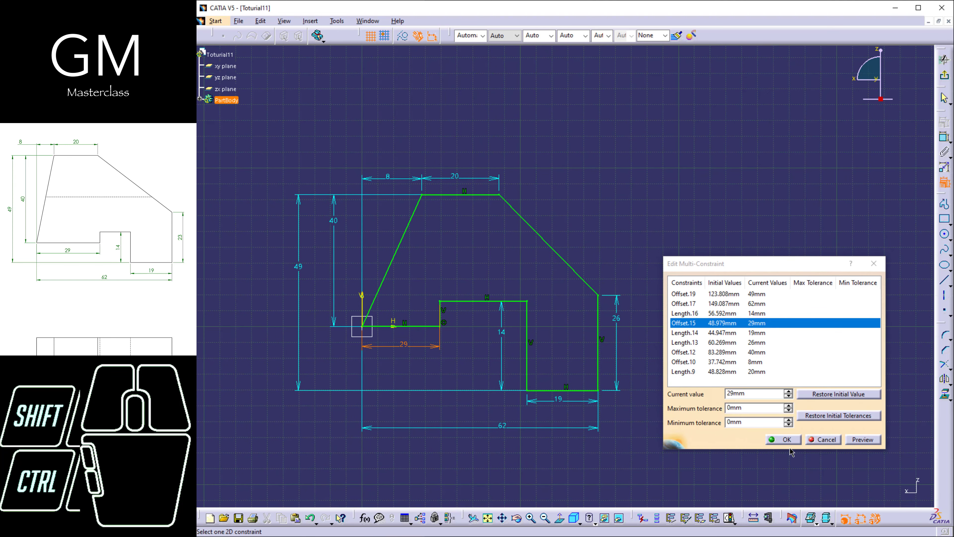
click(787, 439)
Exit the sketch and extrude the side profile into a 30 mm long pad.
scroll(507, 332, up, 3)
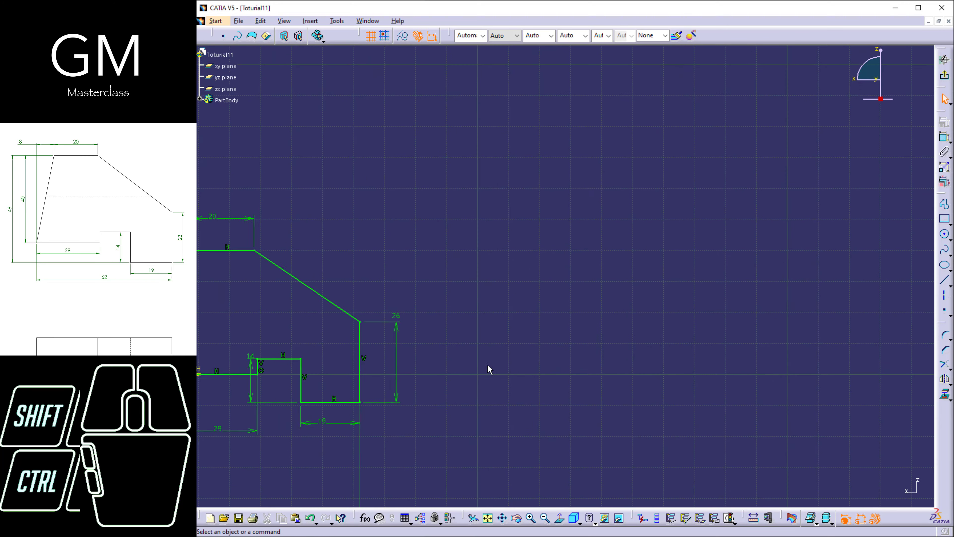
mouse_move(668, 373)
middle_down()
mouse_move(639, 353)
mouse_move(590, 345)
middle_up()
click(944, 76)
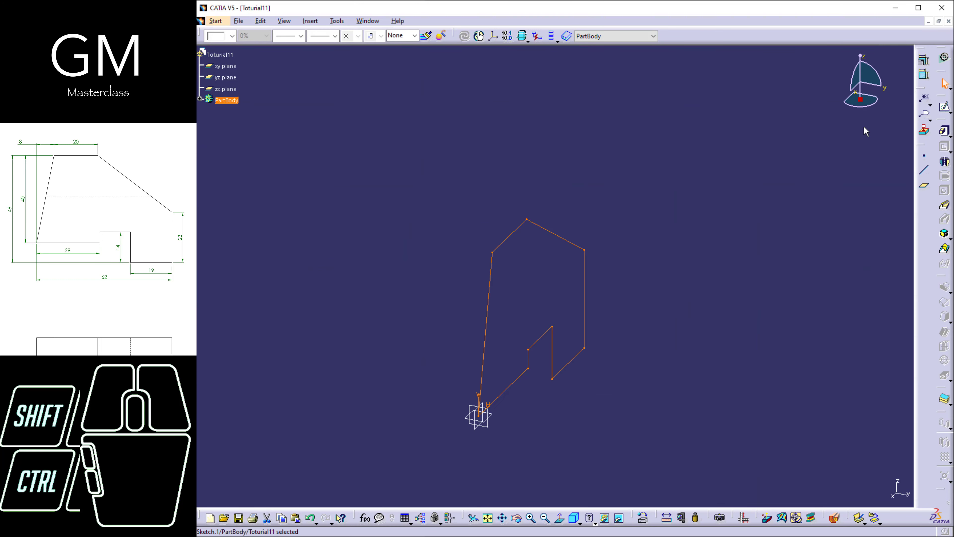
click(945, 132)
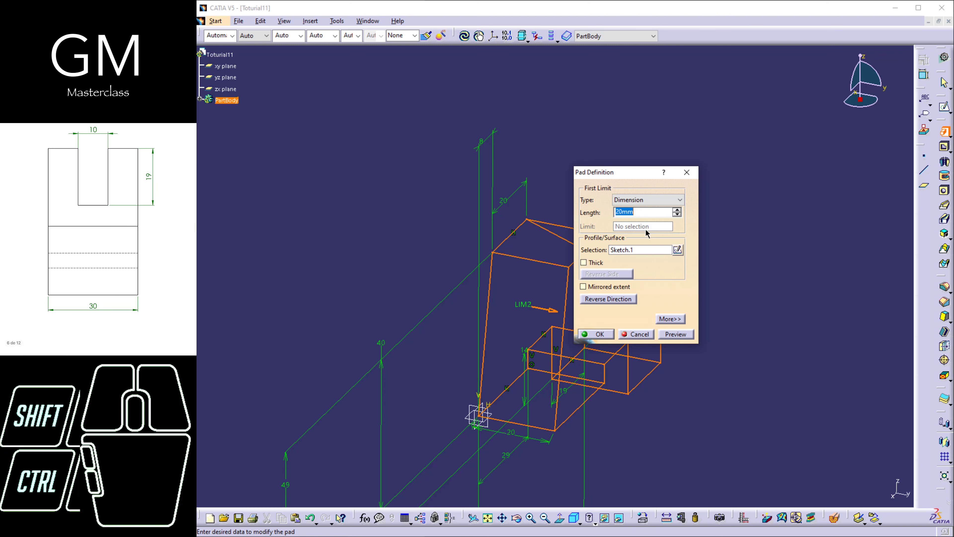
text(30)
key(Return)
Open a new sketch on the pad's vertical end face below the slanted face.
mouse_move(624, 214)
middle_down()
mouse_move(651, 267)
mouse_move(611, 334)
mouse_move(615, 236)
mouse_move(558, 315)
mouse_move(543, 279)
mouse_move(506, 265)
middle_up()
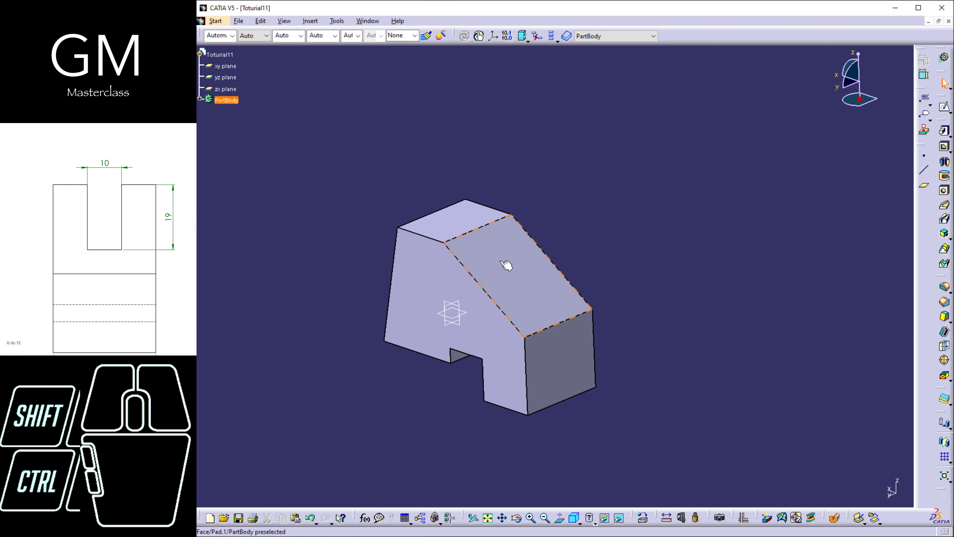
click(661, 205)
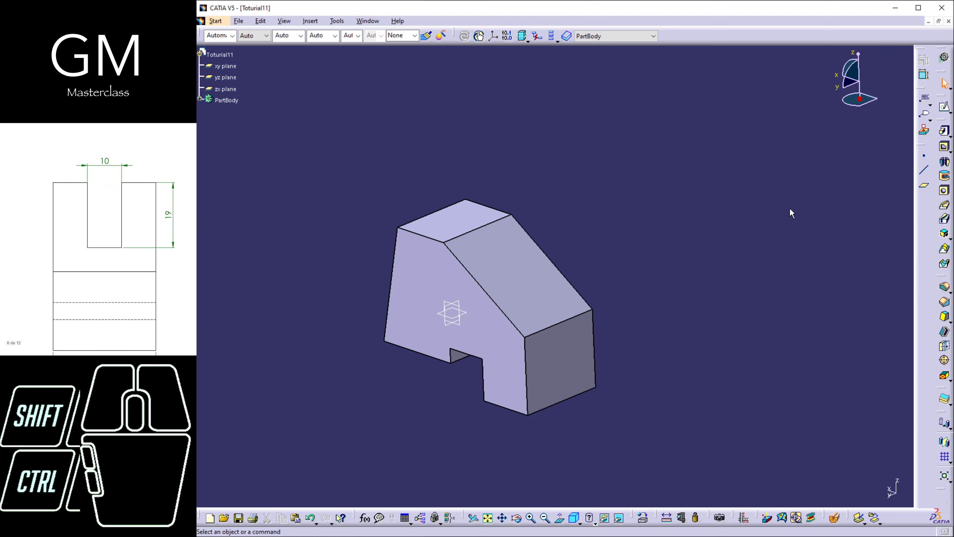
click(945, 108)
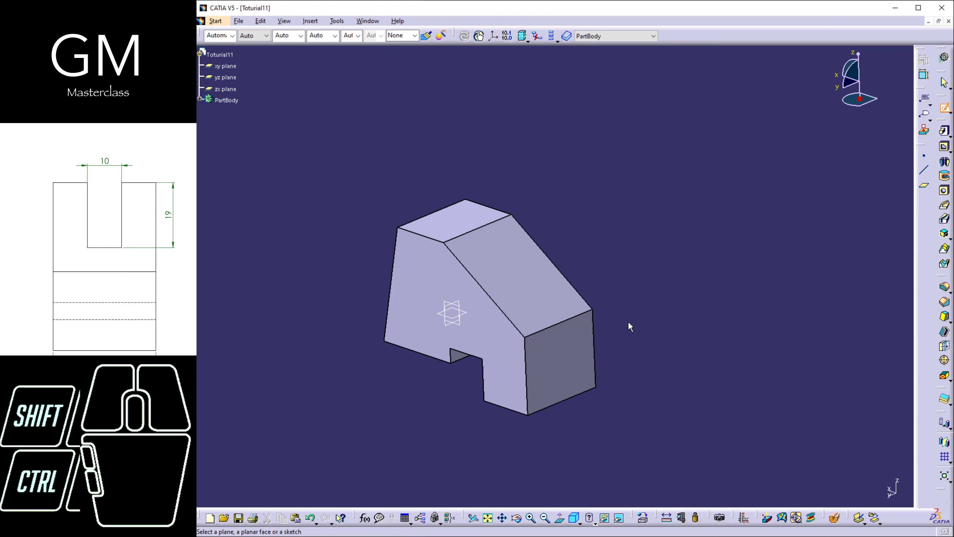
middle_drag(564, 351, 383, 389)
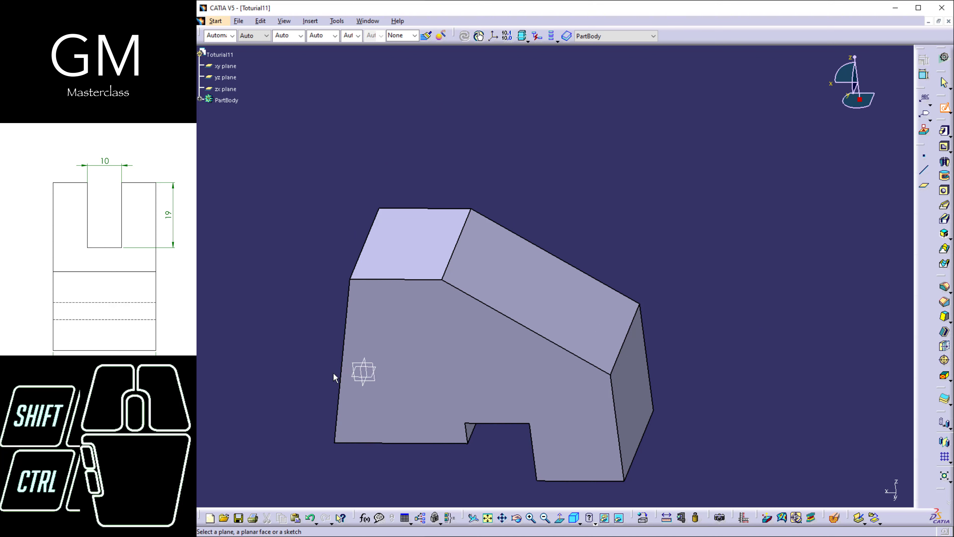
mouse_move(611, 371)
middle_down()
mouse_move(517, 394)
mouse_move(607, 389)
middle_up()
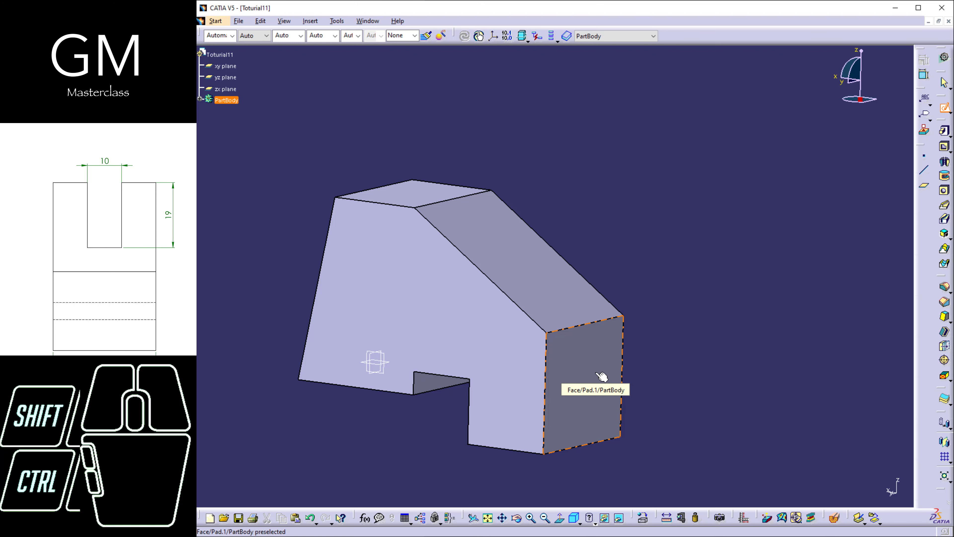
click(596, 373)
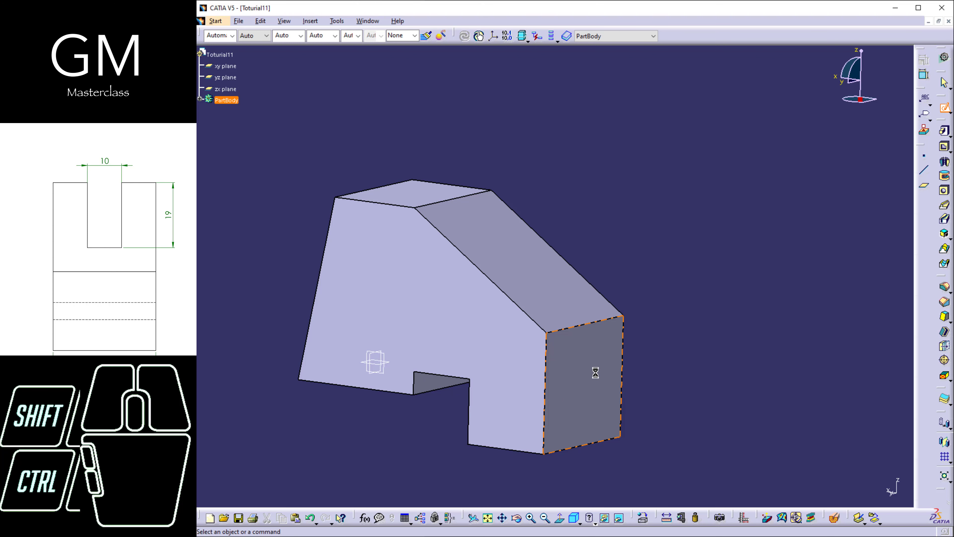
mouse_move(605, 330)
middle_down()
mouse_move(611, 355)
mouse_move(546, 343)
middle_up()
middle_drag(645, 347, 579, 333)
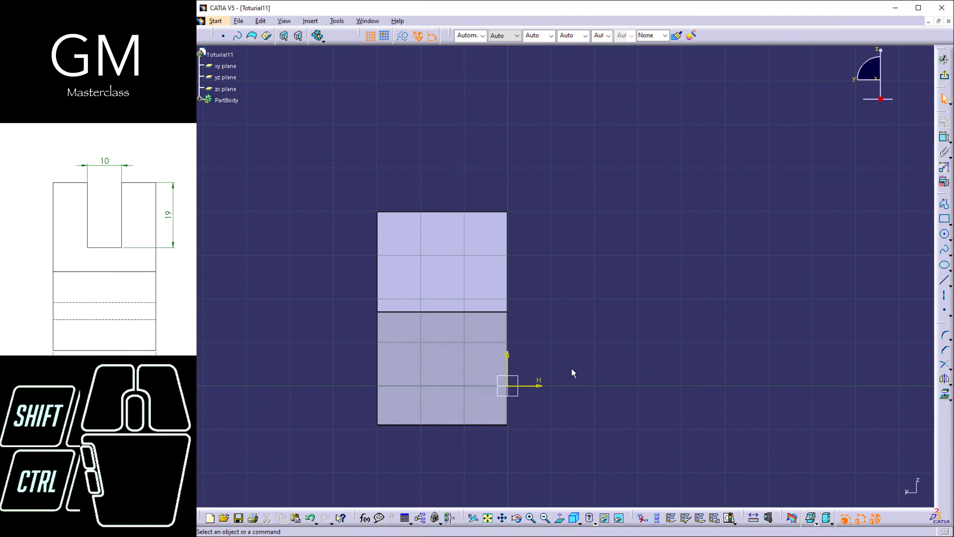
right_click(571, 370)
mouse_move(571, 370)
middle_down()
mouse_move(561, 350)
mouse_move(591, 345)
mouse_move(392, 346)
mouse_move(513, 294)
mouse_move(436, 280)
middle_up()
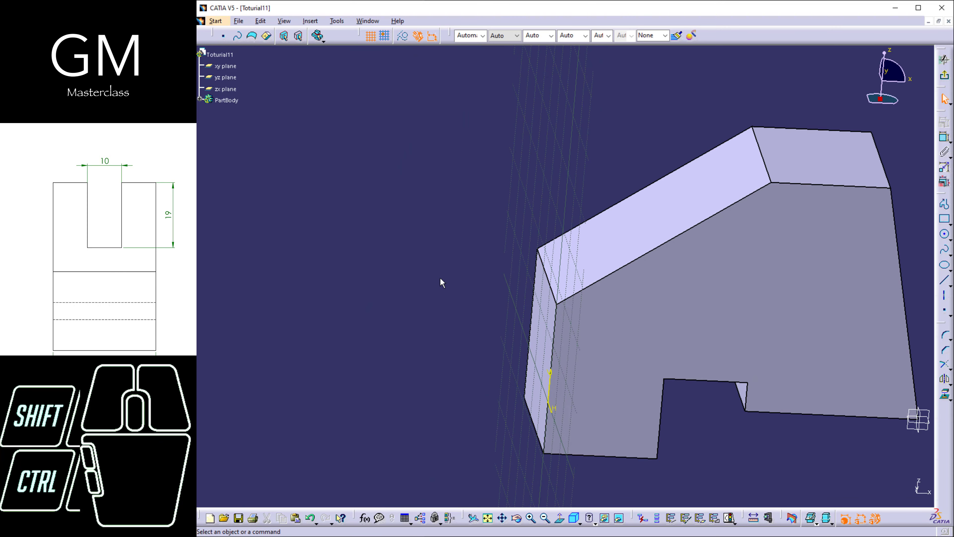
middle_drag(558, 351, 522, 356)
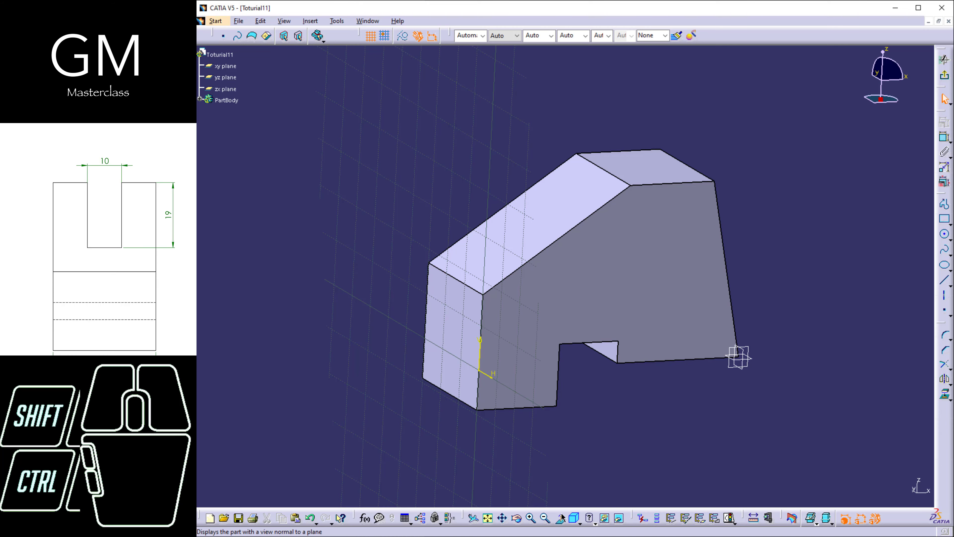
click(450, 349)
middle_drag(569, 347, 569, 337)
Project the slanted face's four boundary edges onto the sketch plane and convert them to construction elements.
click(508, 315)
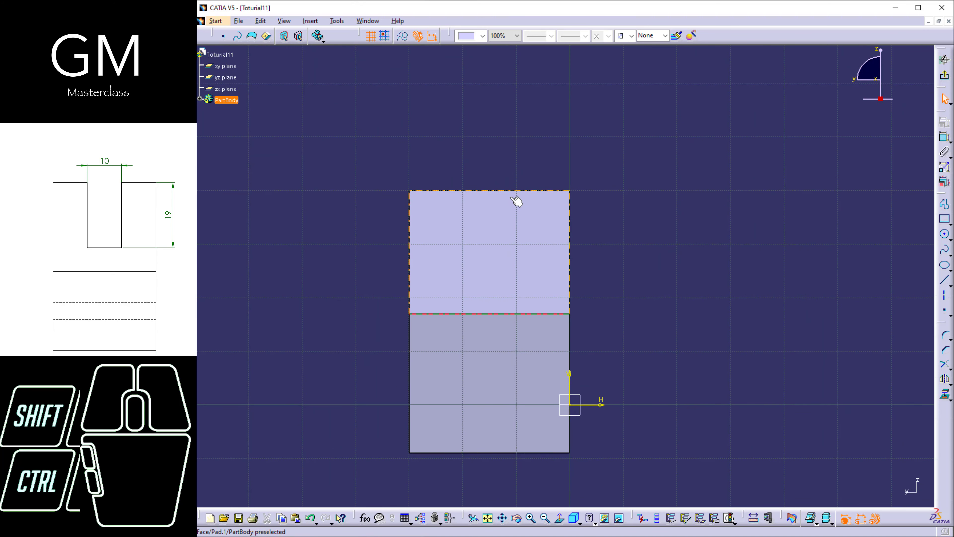
ctrl+click(521, 191)
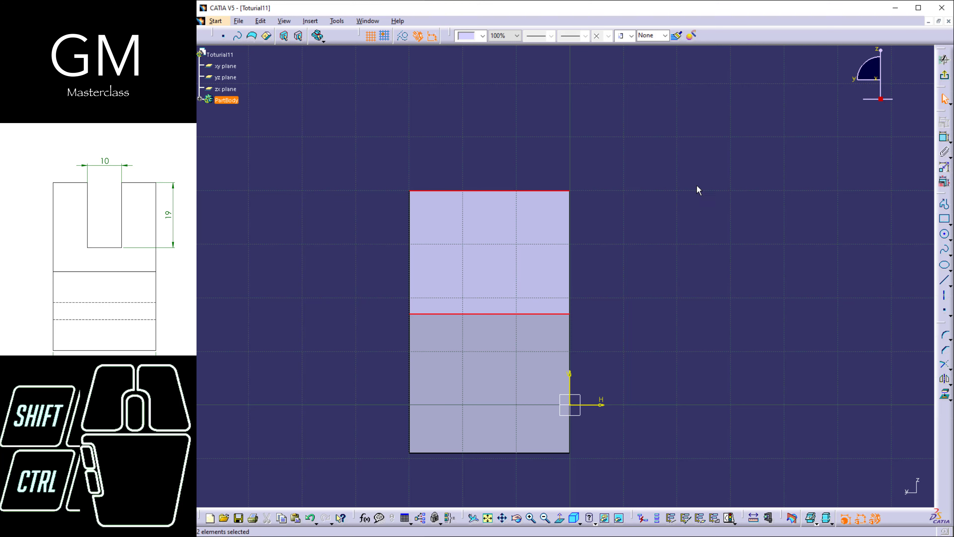
ctrl+click(570, 245)
ctrl+click(410, 230)
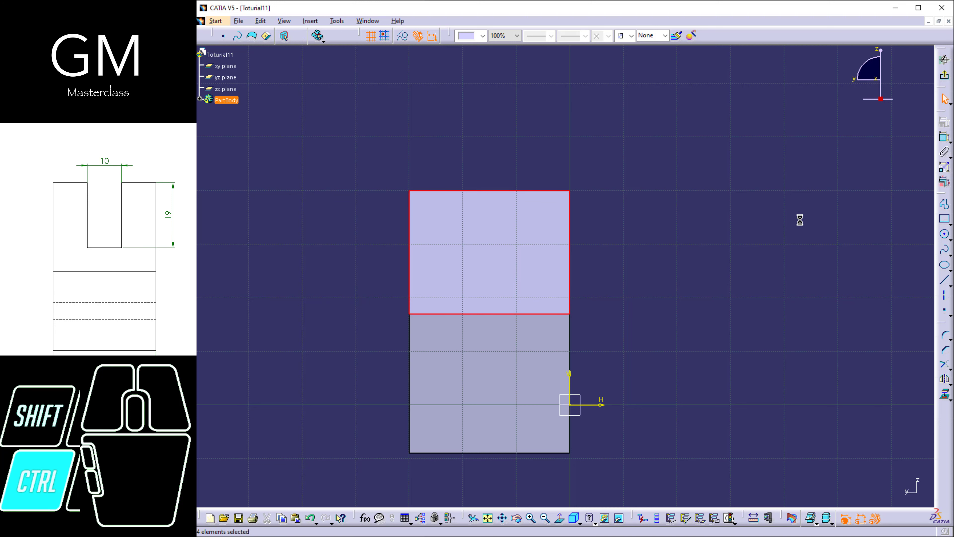
click(944, 400)
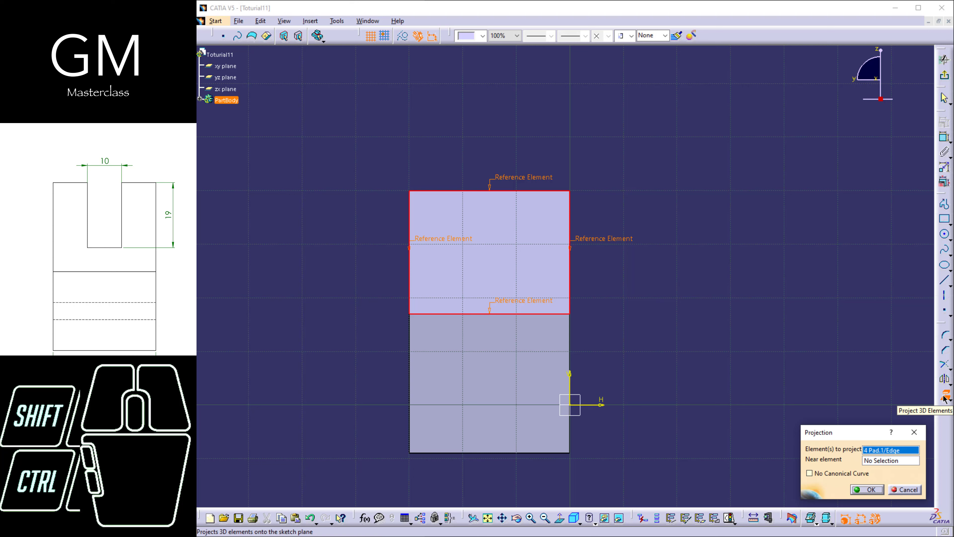
click(868, 491)
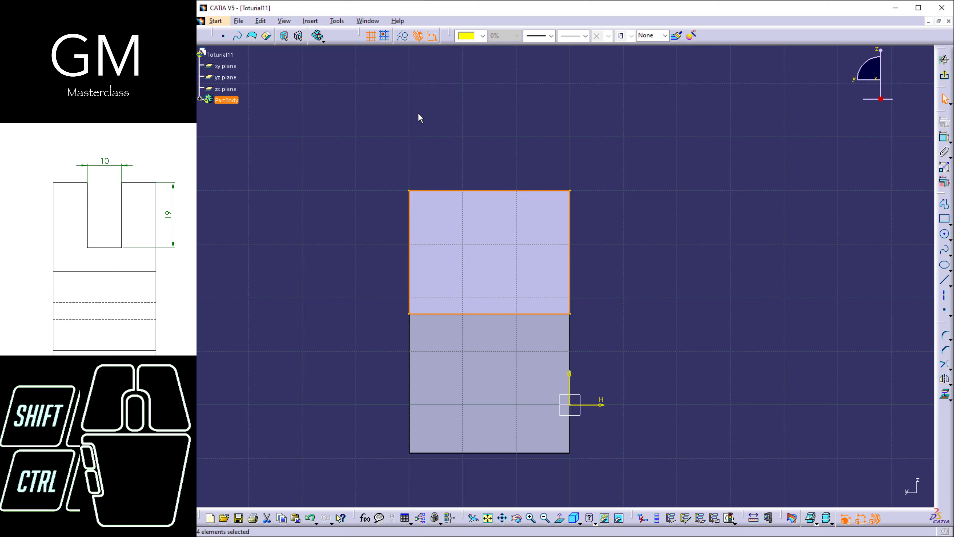
click(399, 39)
click(522, 134)
Draw a rectangle about 10.5 mm wide and 14.2 mm high down from the projected top edge, and convert it to standard geometry.
middle_drag(590, 296, 650, 251)
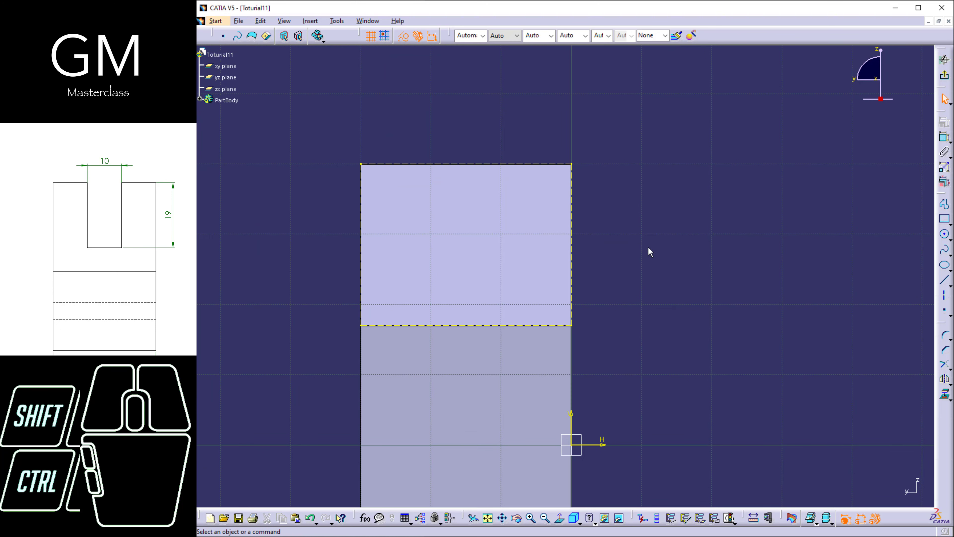
click(946, 220)
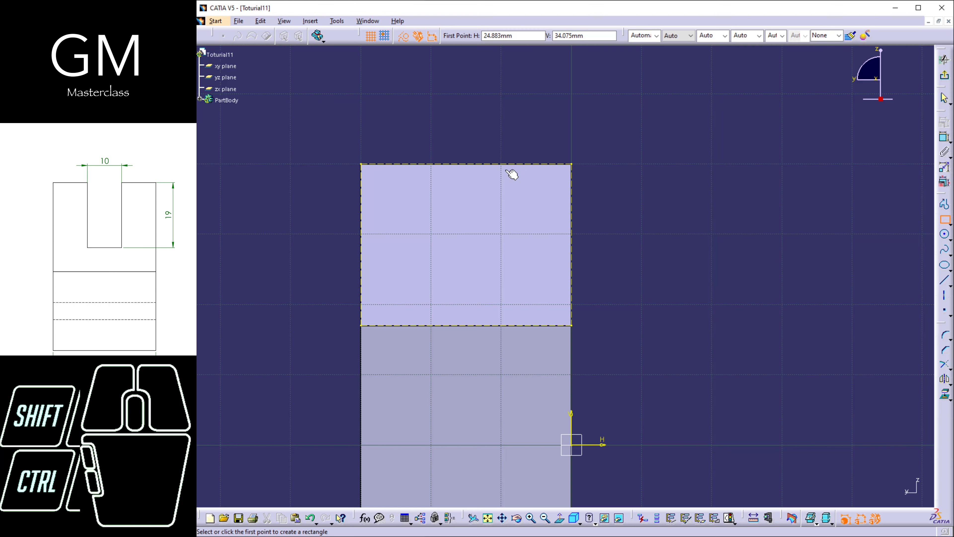
click(430, 161)
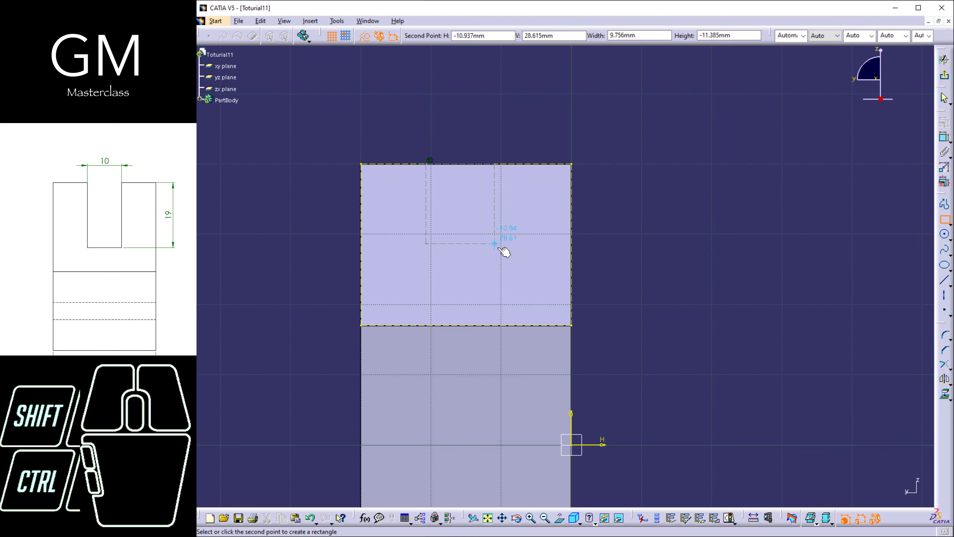
click(501, 264)
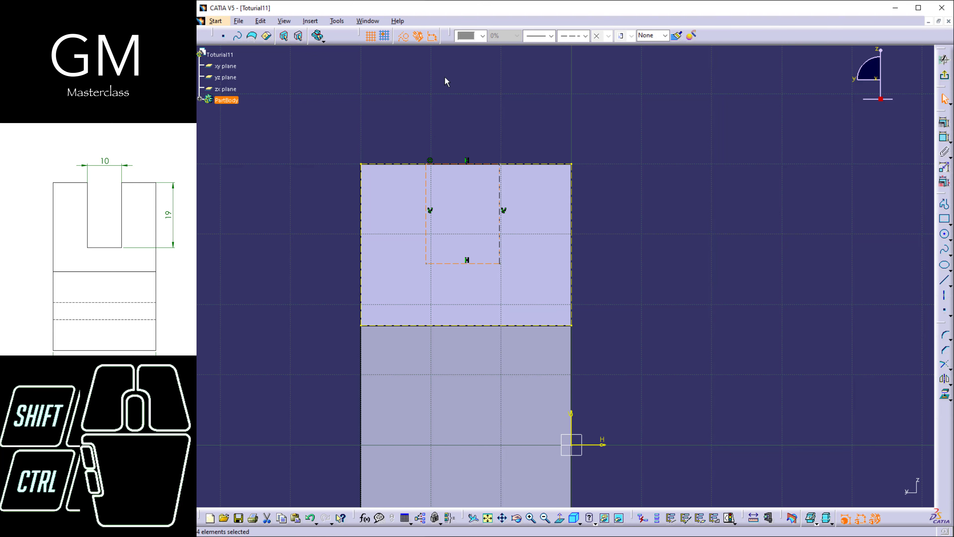
click(405, 39)
click(740, 209)
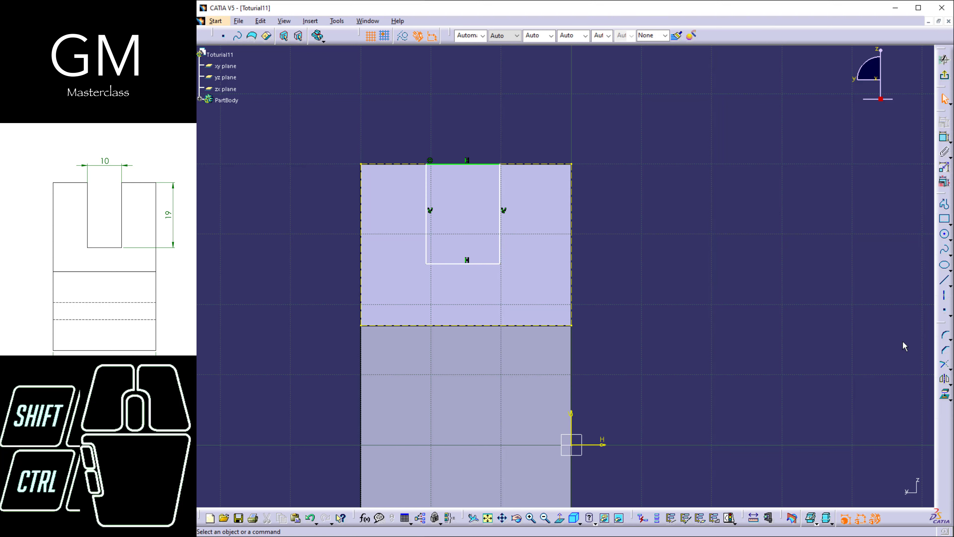
Draw a vertical axis from the projected top edge to the projected bottom edge, beside the rectangle.
click(944, 295)
click(512, 165)
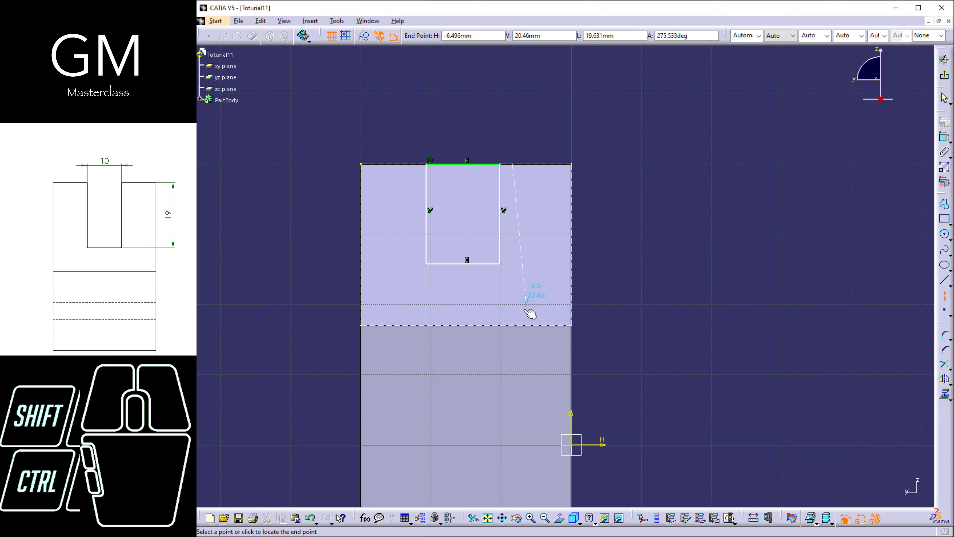
click(511, 326)
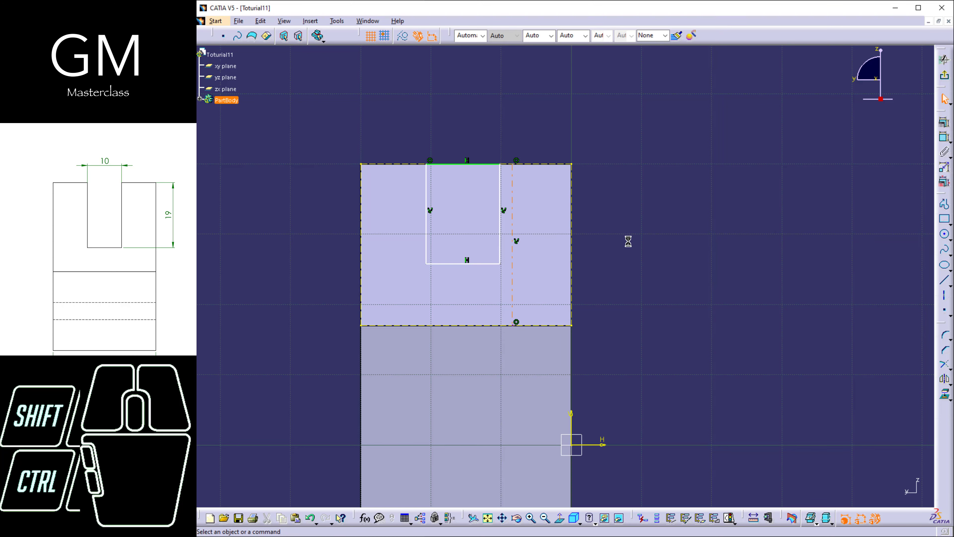
Center the axis on the face with a symmetry constraint between the two projected vertical side edges.
click(945, 137)
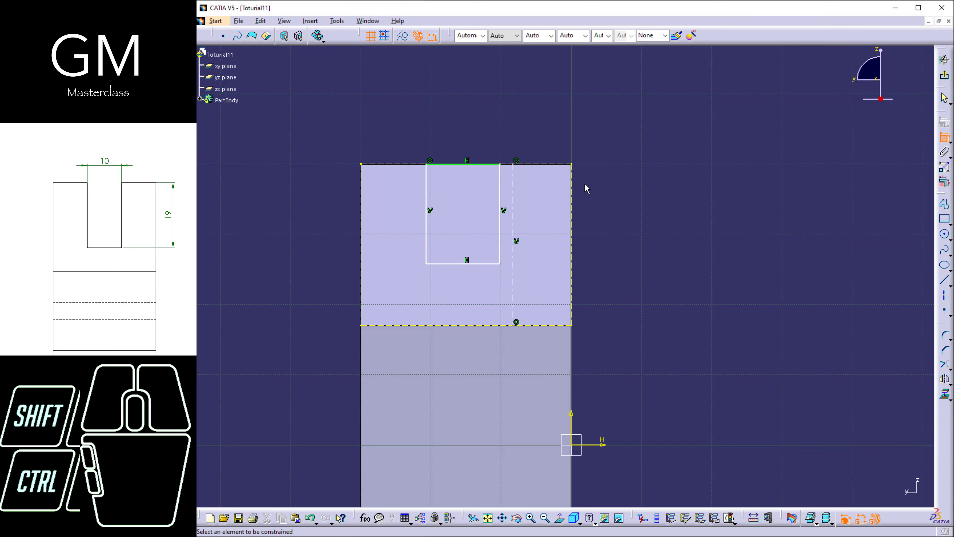
click(572, 199)
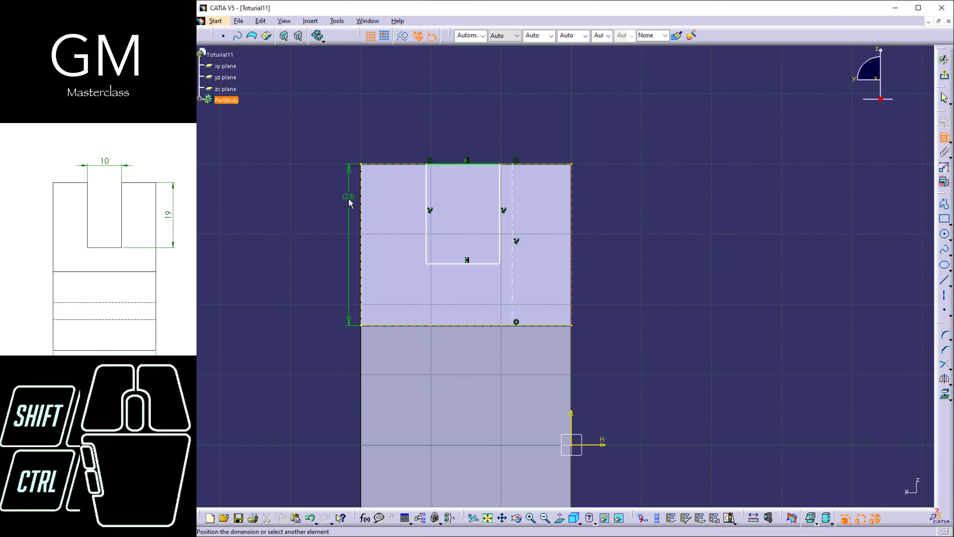
click(366, 203)
right_click(480, 128)
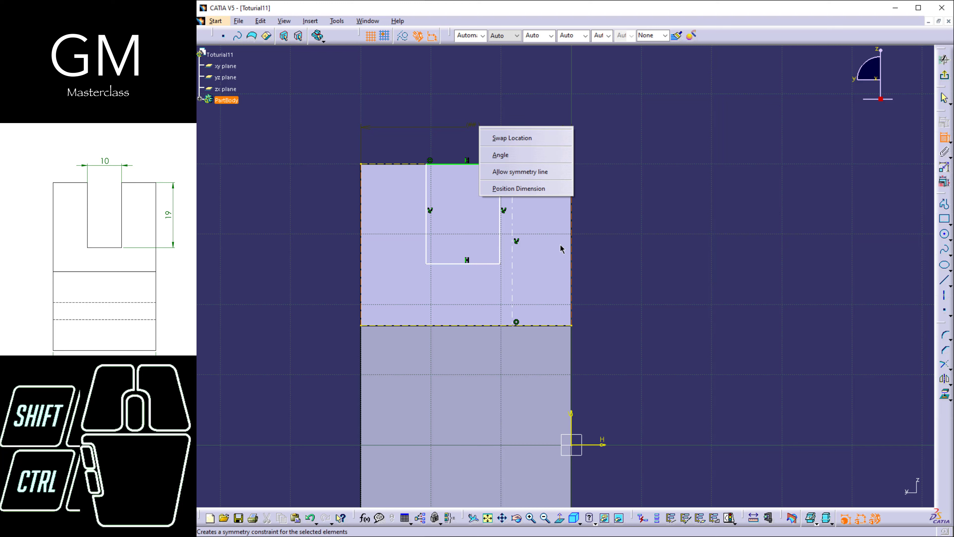
click(524, 188)
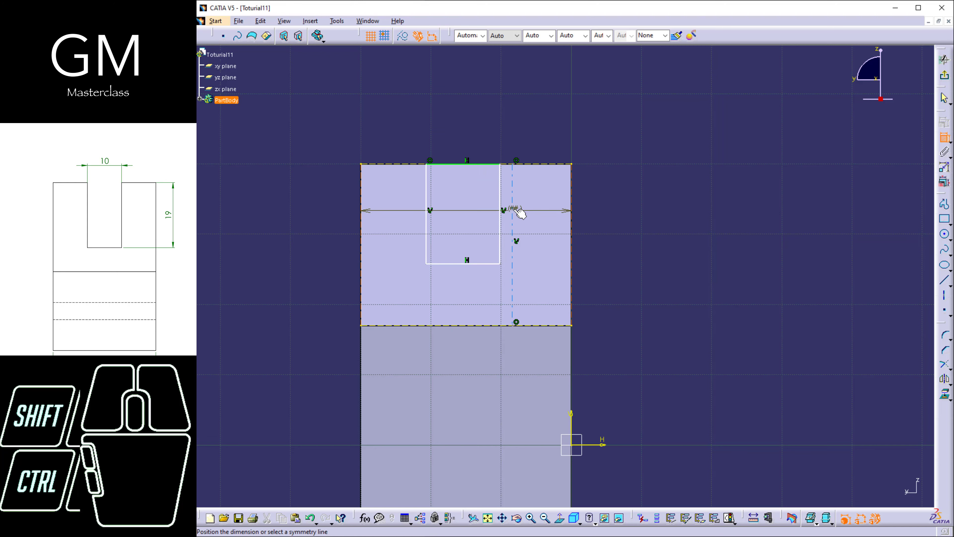
click(514, 210)
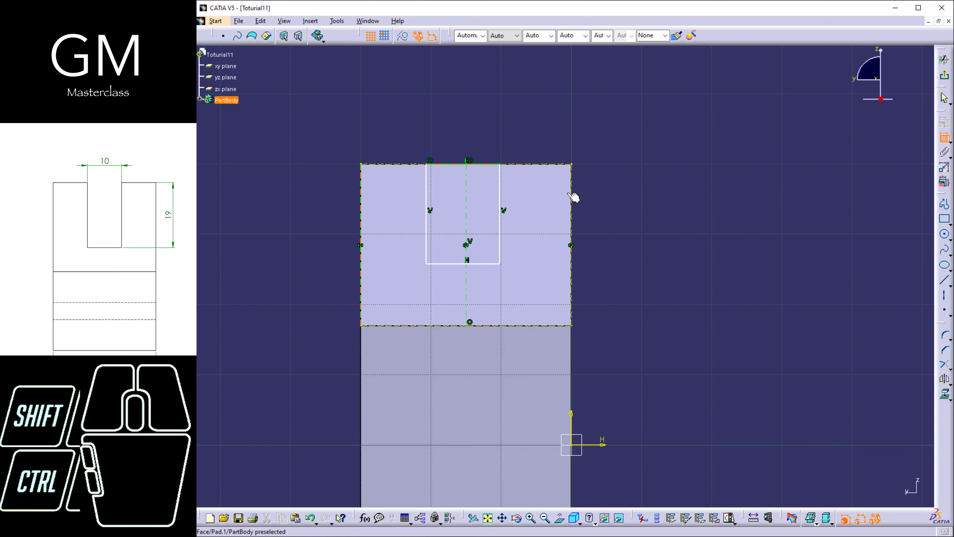
Constrain the rectangle's two vertical sides to be symmetric about the axis.
click(500, 190)
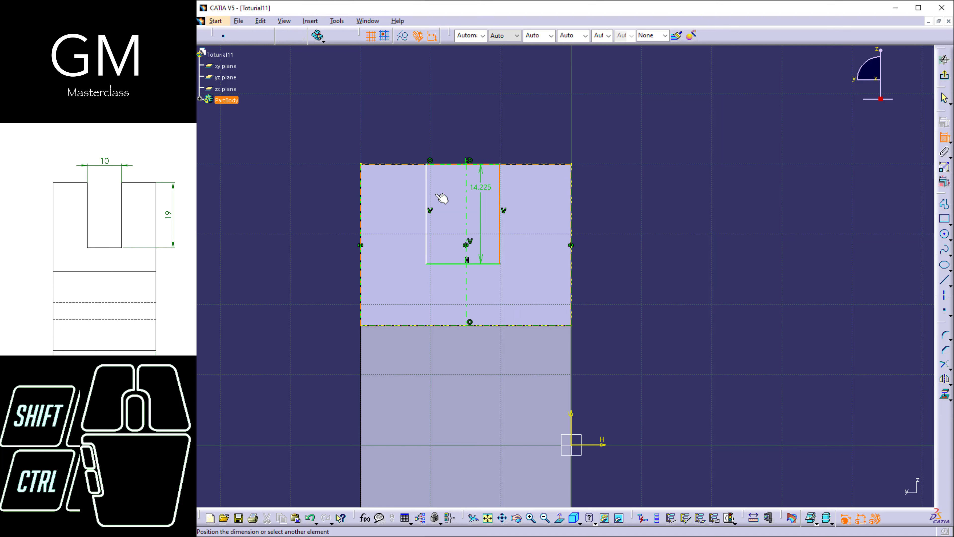
click(429, 193)
right_click(487, 127)
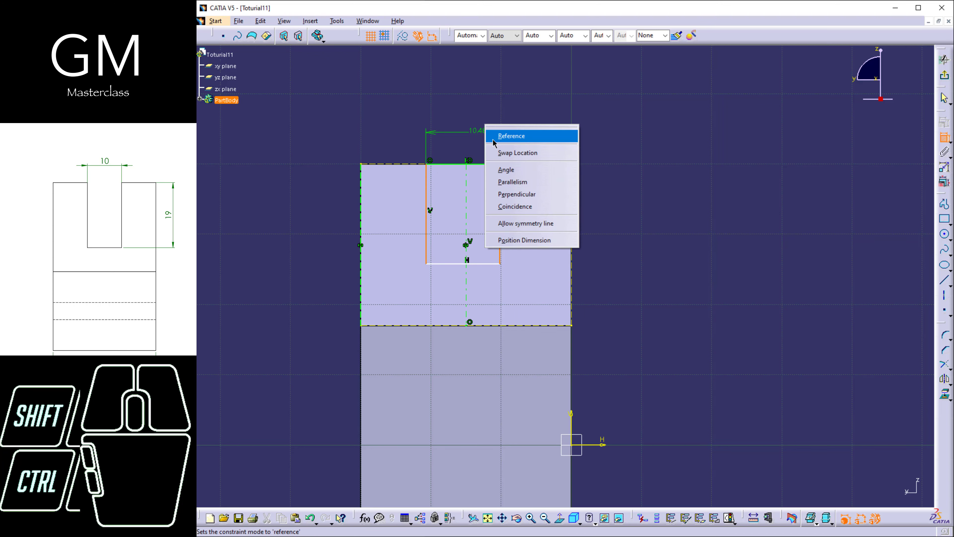
click(526, 223)
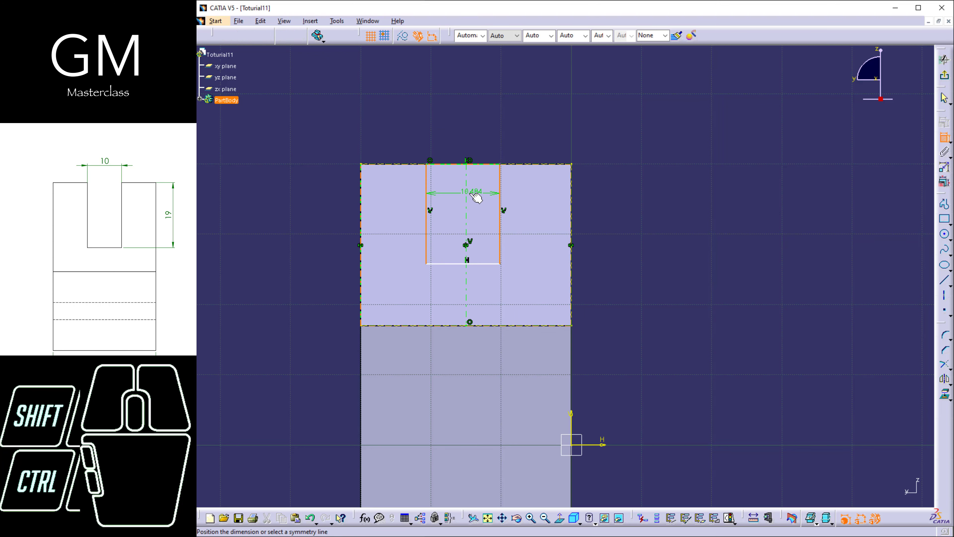
click(467, 197)
click(523, 153)
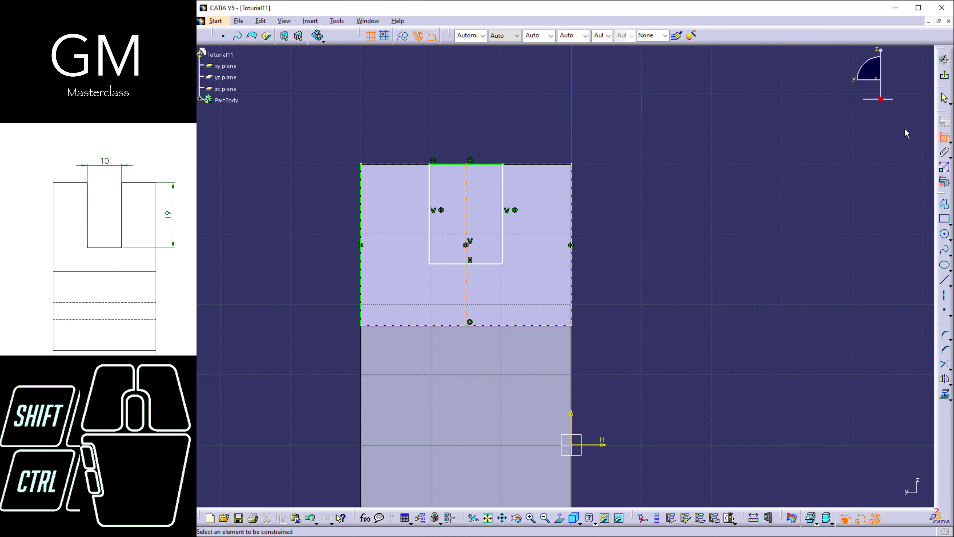
Leave the Constraint command and stretch the rectangle by one vertical side to test its symmetry about the axis.
click(947, 140)
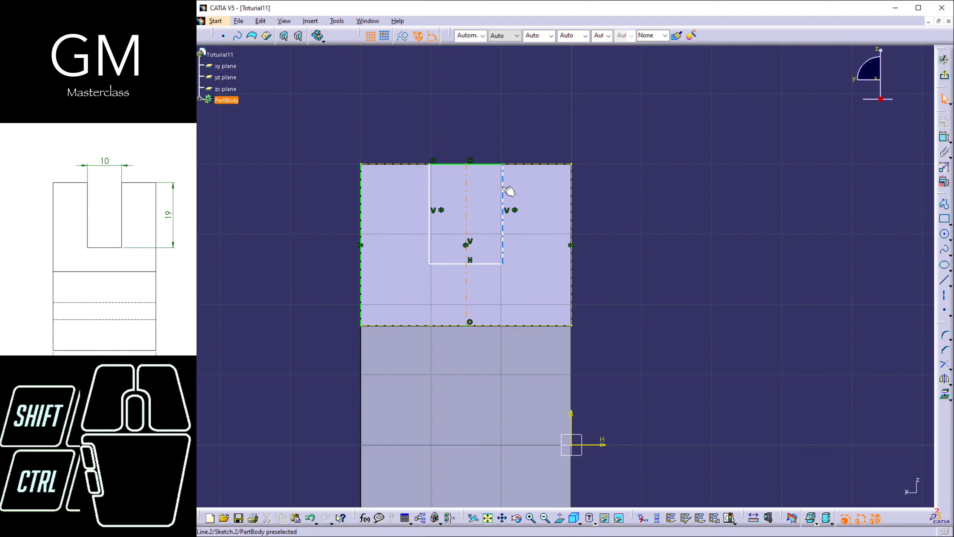
mouse_move(509, 191)
mouse_down()
mouse_move(520, 205)
mouse_move(514, 225)
mouse_move(526, 210)
mouse_move(493, 211)
mouse_move(518, 222)
mouse_move(503, 206)
mouse_up()
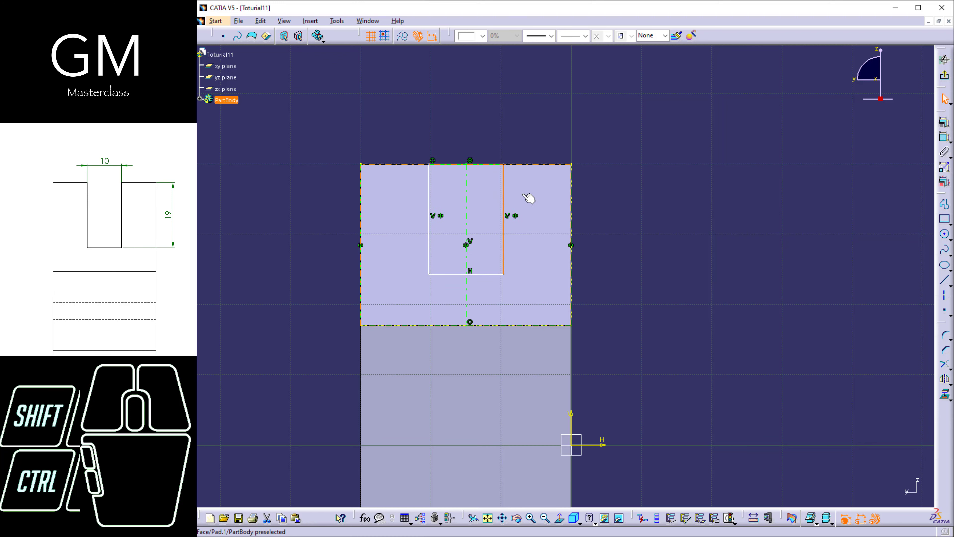
click(635, 185)
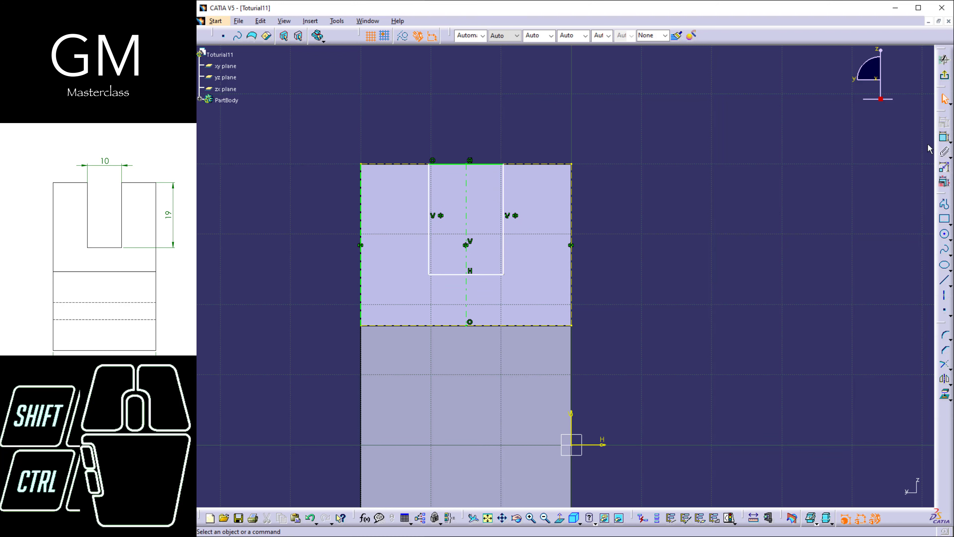
Dimension the rectangle's width above its top edge and its height beside the face.
click(945, 137)
click(483, 165)
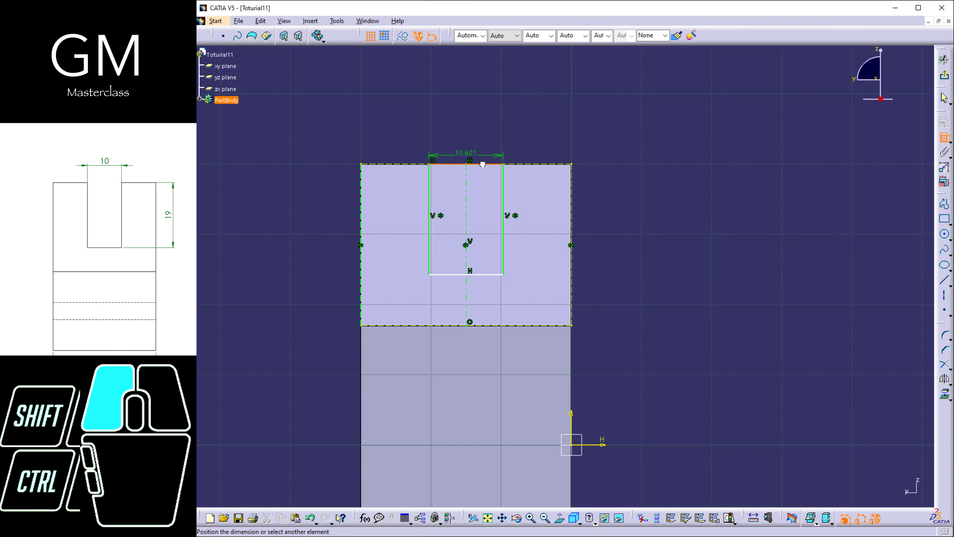
click(486, 142)
click(503, 187)
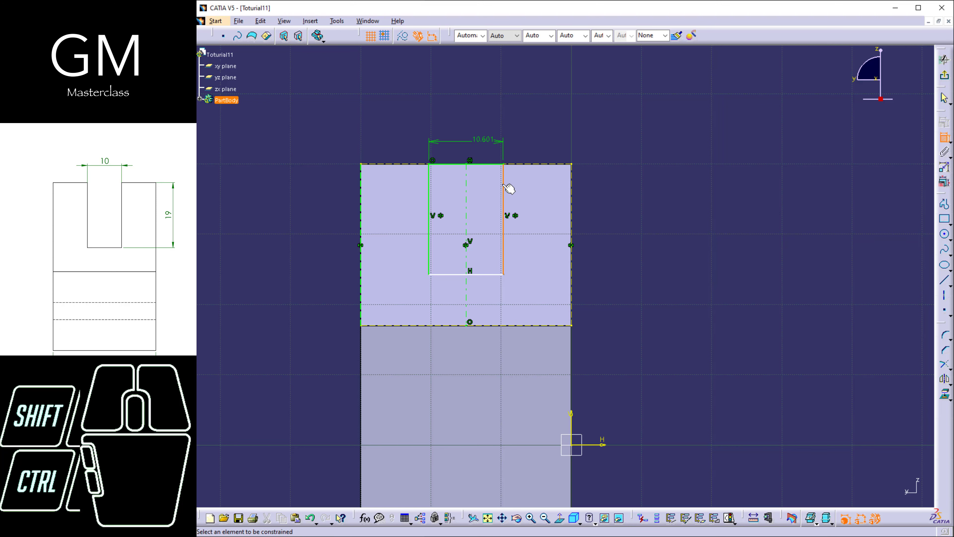
click(618, 190)
Set the rectangle's width to 10 mm and its height to 19 mm.
double_click(496, 143)
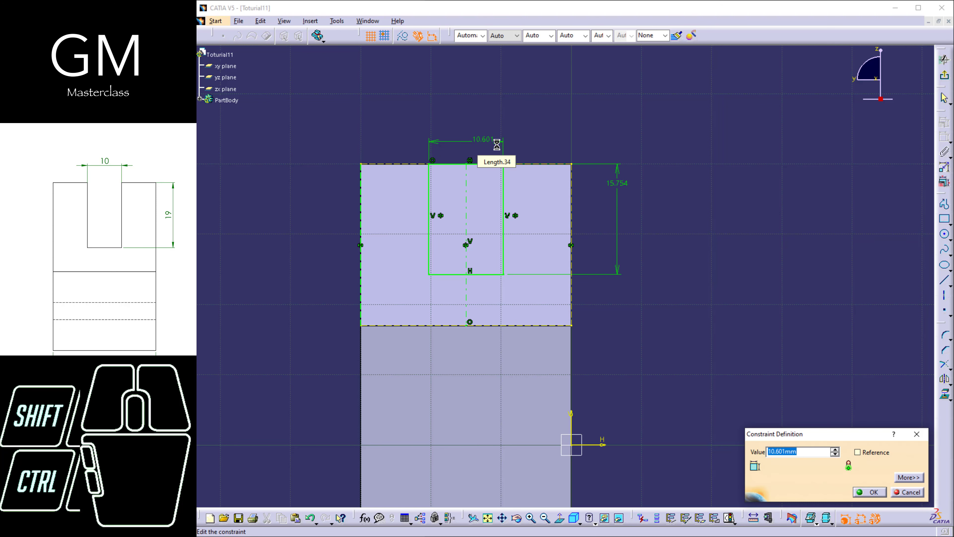
text(10)
key(Return)
double_click(615, 185)
text(19)
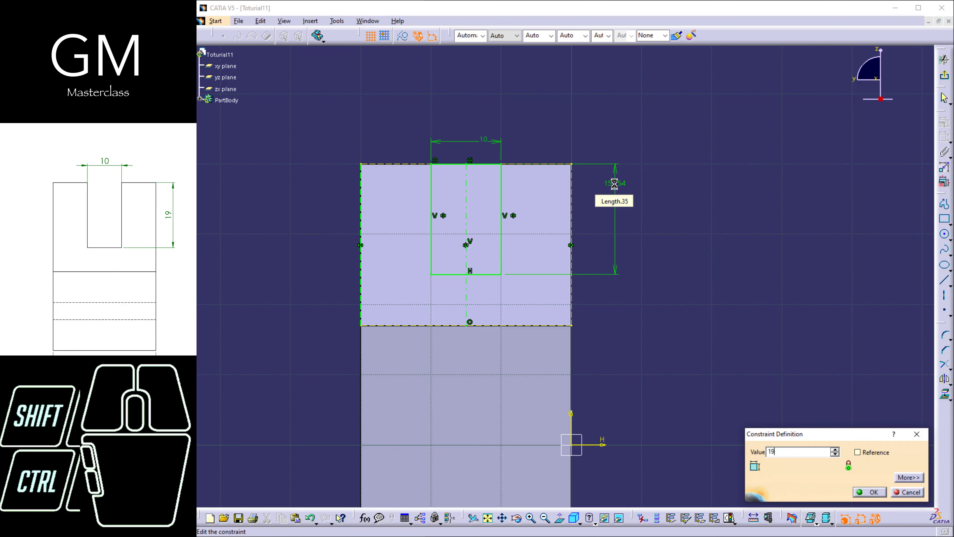
key(Return)
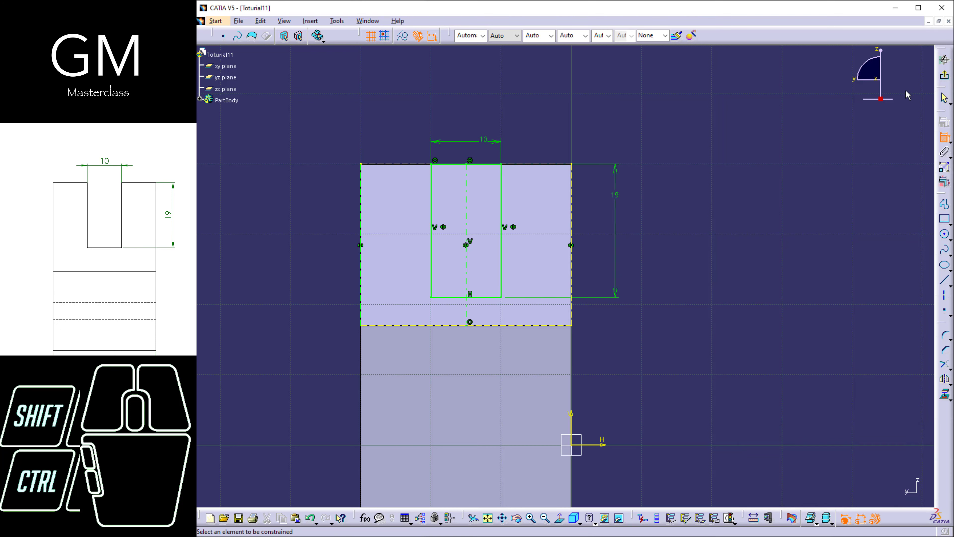
Exit the sketch and cut the slot rectangle through the part as a pocket with the Up to last limit.
click(945, 75)
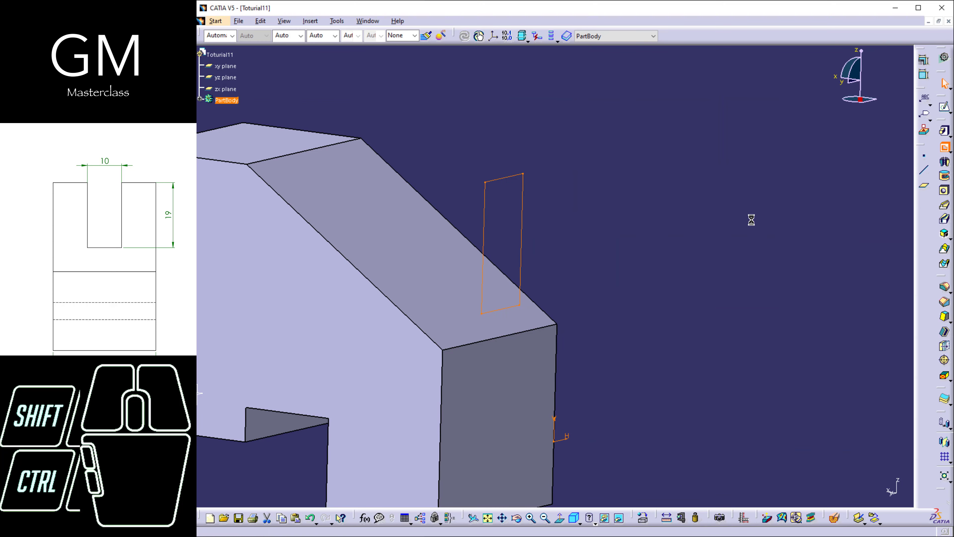
click(678, 201)
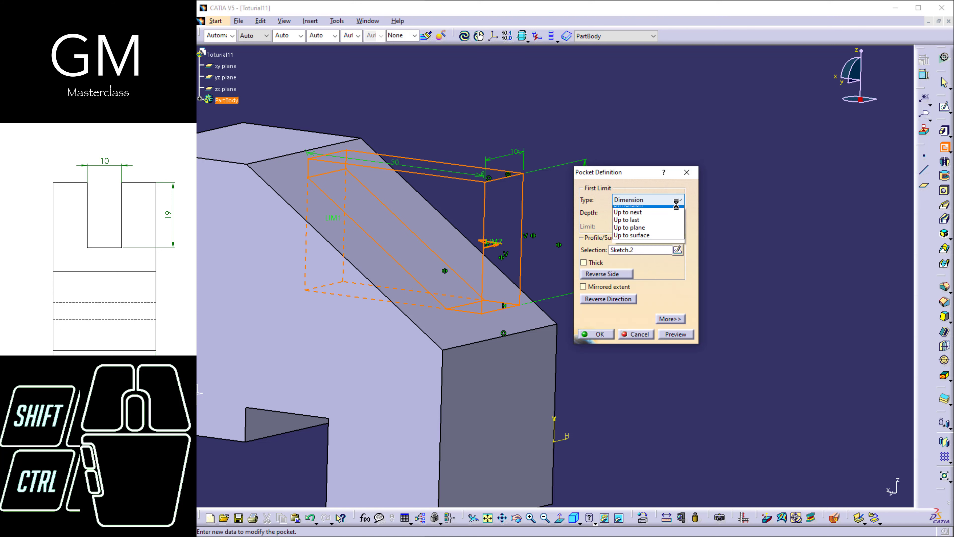
click(627, 220)
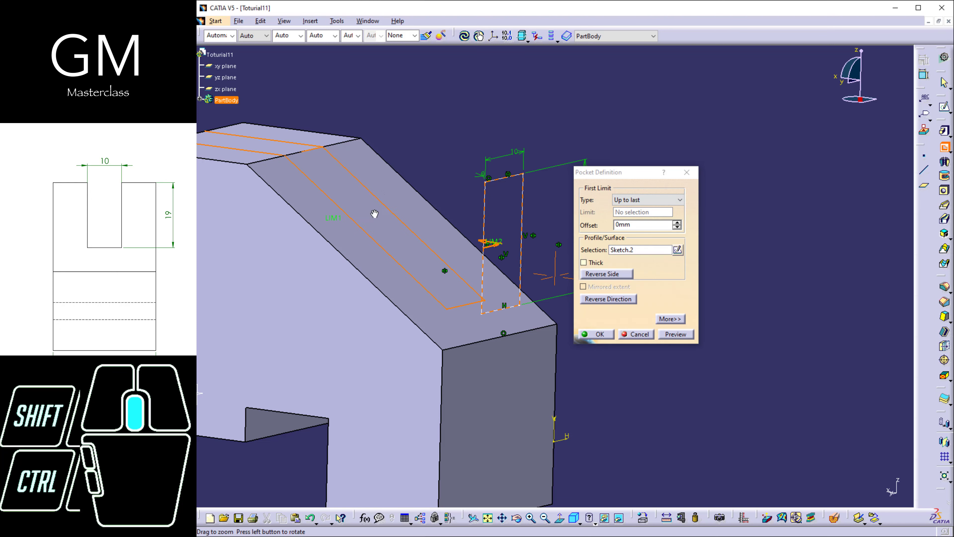
mouse_move(375, 214)
middle_down()
mouse_move(436, 271)
mouse_move(475, 273)
mouse_move(381, 305)
mouse_move(415, 303)
mouse_move(416, 284)
mouse_move(448, 254)
mouse_move(424, 260)
middle_up()
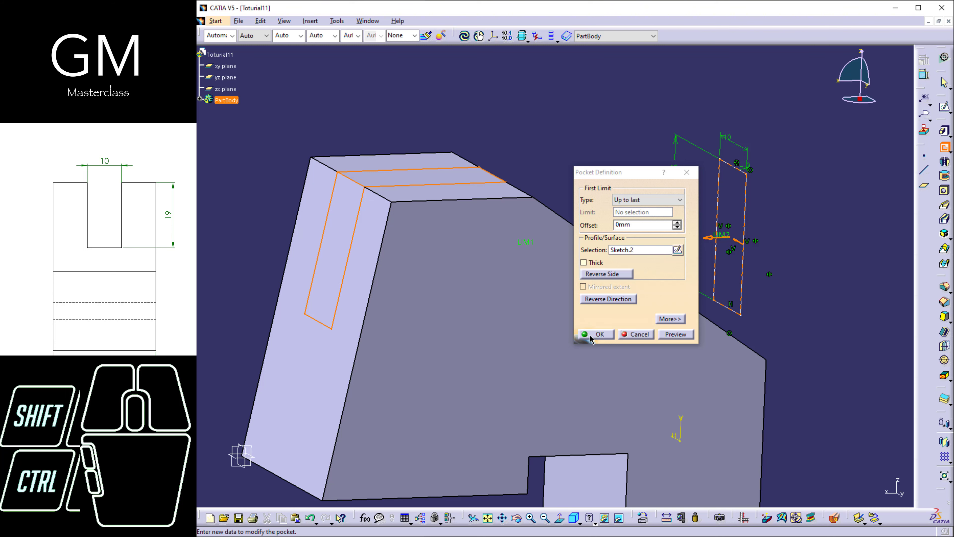
click(597, 334)
Inspect the slotted part from several directions and display it in an isometric view.
middle_drag(500, 338, 395, 291)
middle_drag(572, 288, 552, 305)
click(565, 522)
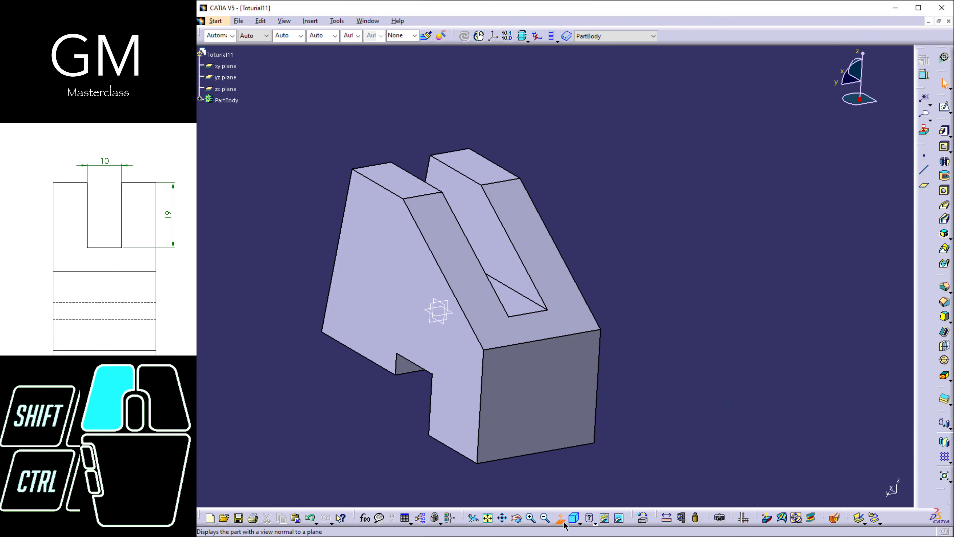
click(561, 523)
click(574, 518)
middle_drag(598, 477, 437, 319)
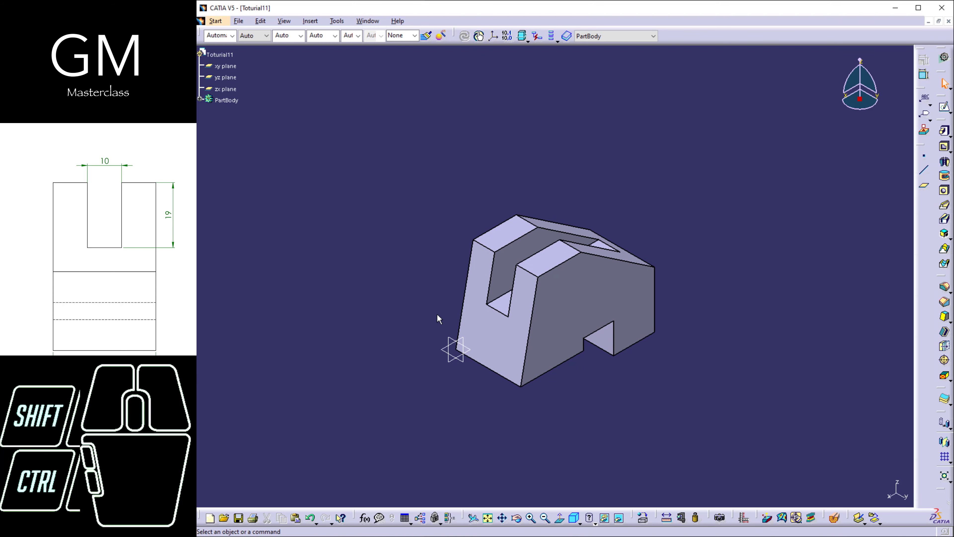